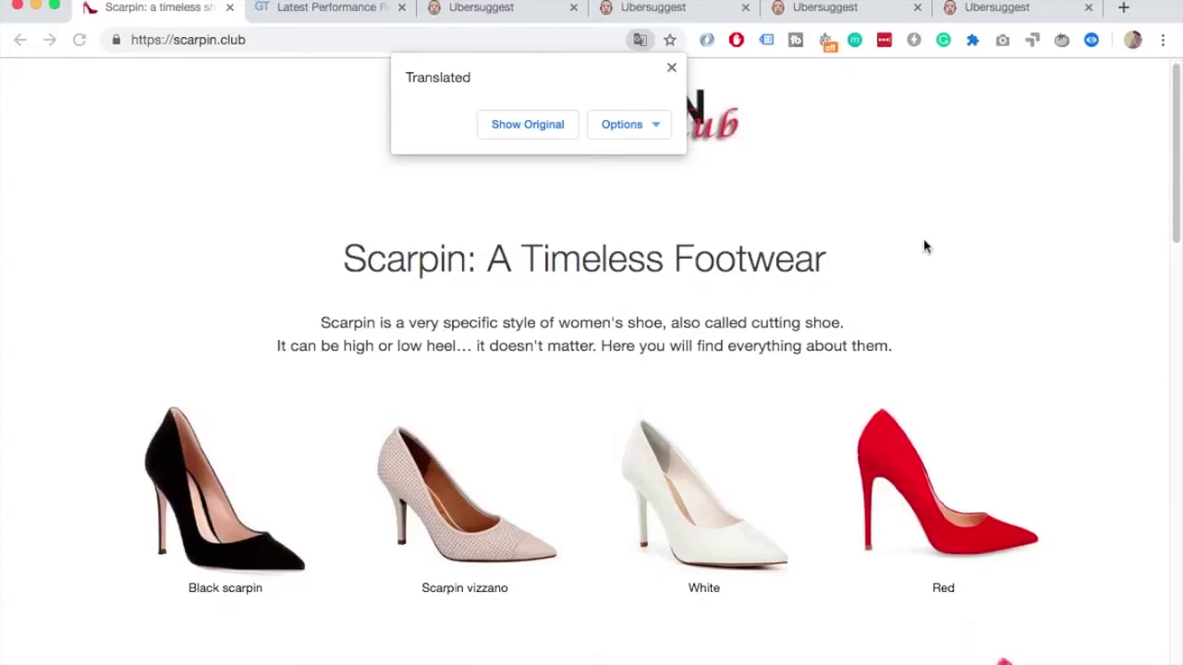
Look over the shoe categories and the introductory text on the translated scarpin.club homepage
scroll(924, 246, down, 7)
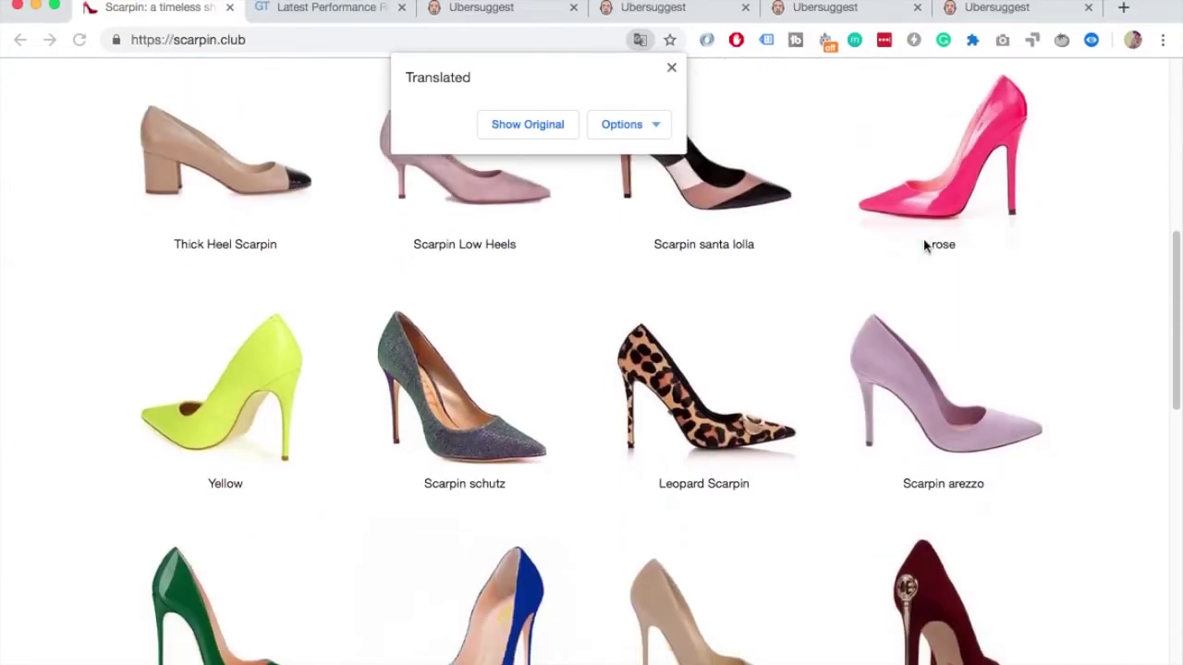
scroll(1089, 302, down, 18)
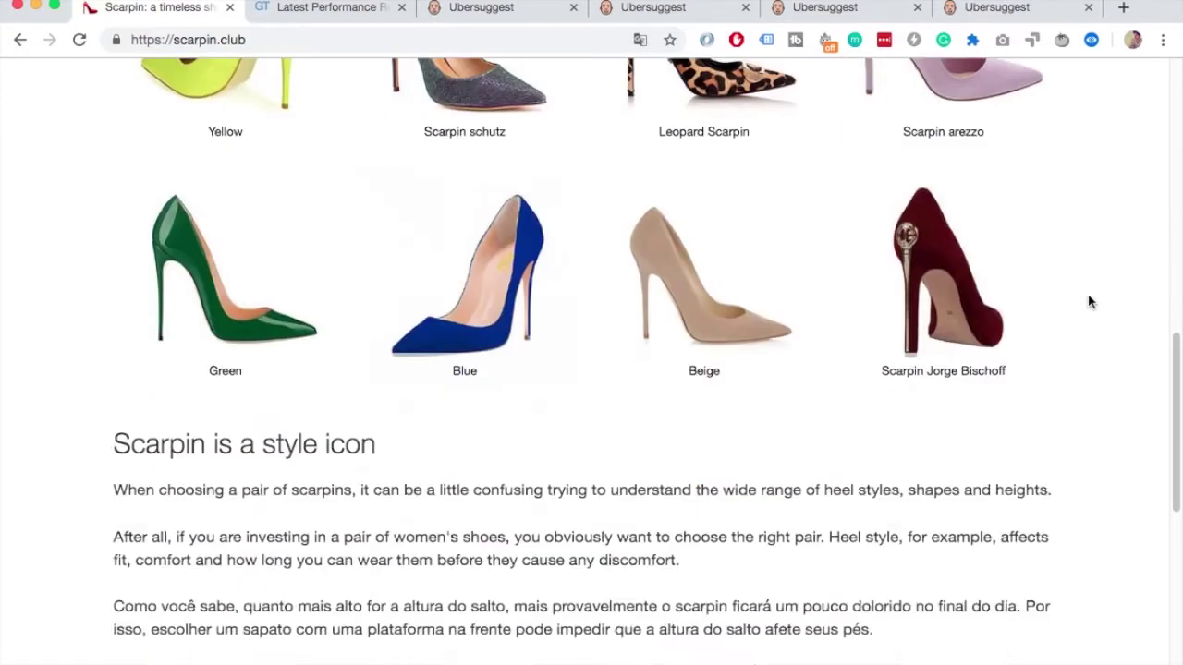
key(Home)
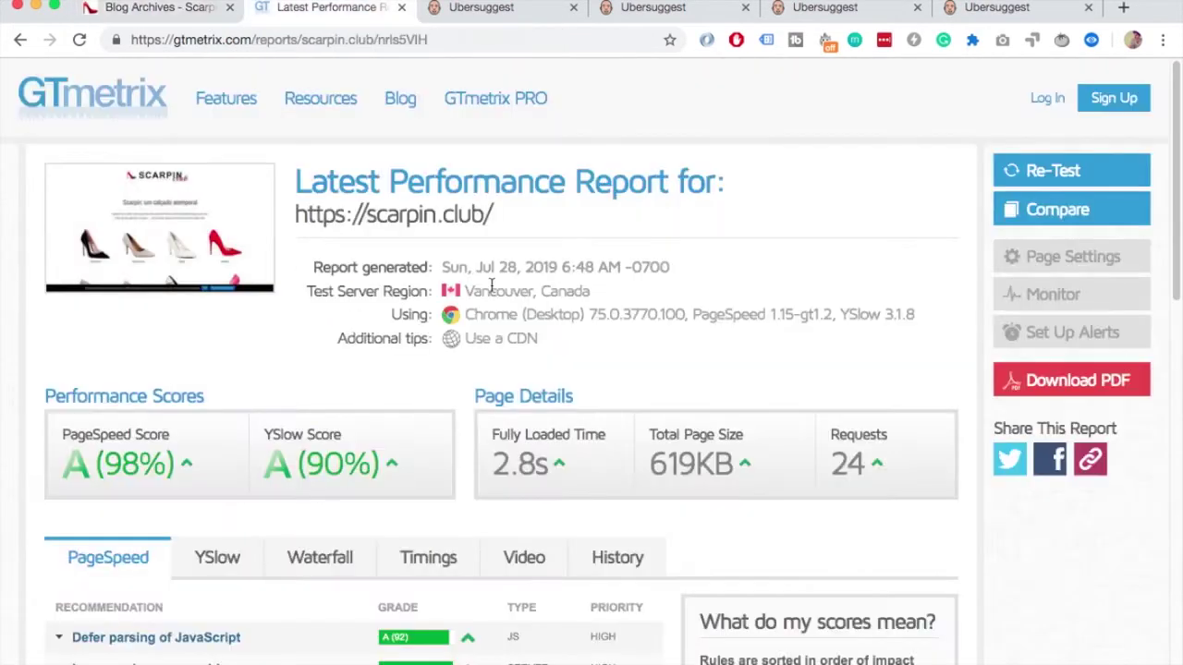
Review the performance scores and page details in the GTmetrix report for scarpin.club
scroll(315, 393, down, 1)
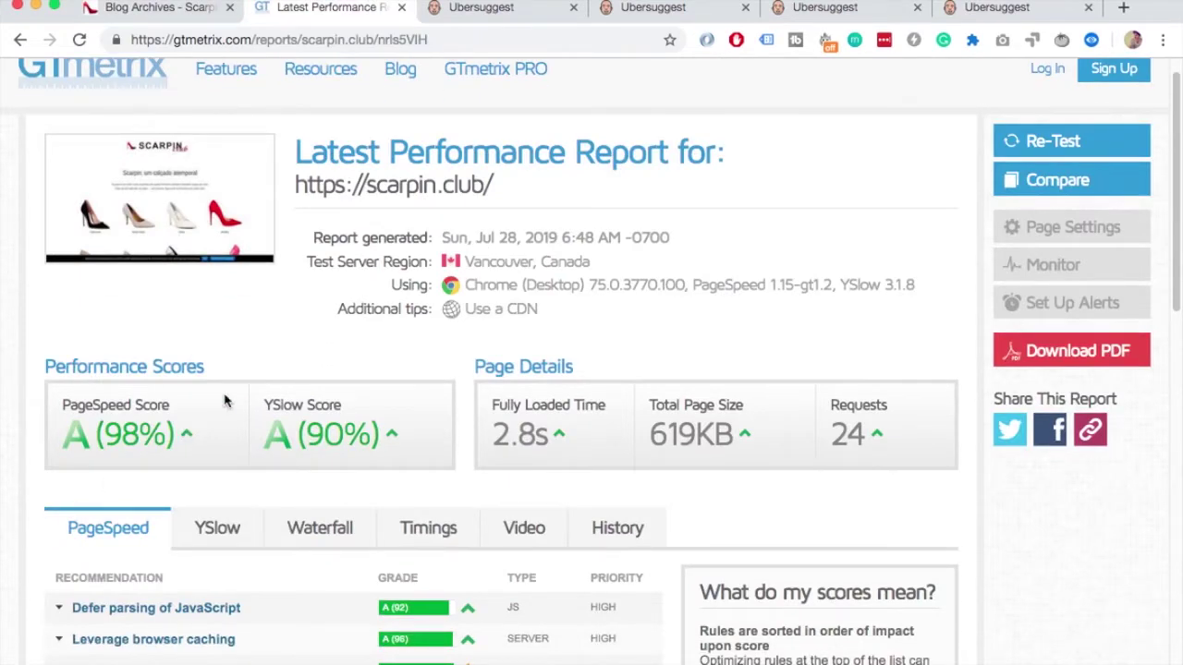
scroll(258, 462, up, 1)
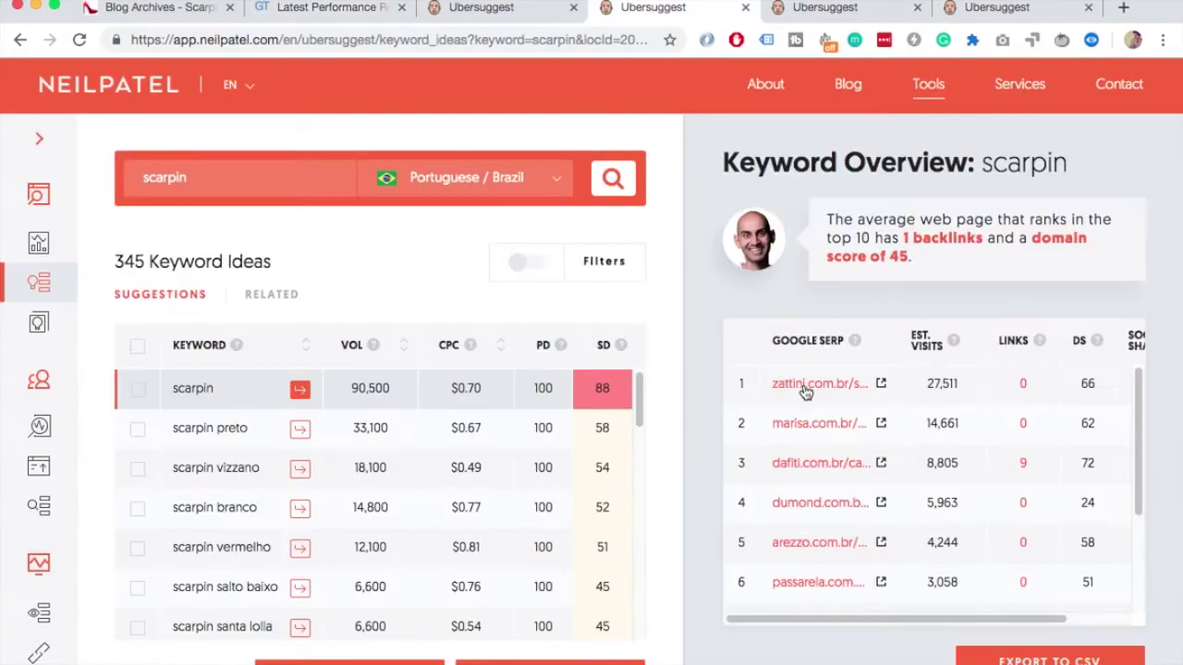
Open the Ubersuggest domain overview for zattini.com.br from the scarpin search results and examine its traffic charts and top SEO pages
right_click(795, 392)
click(795, 392)
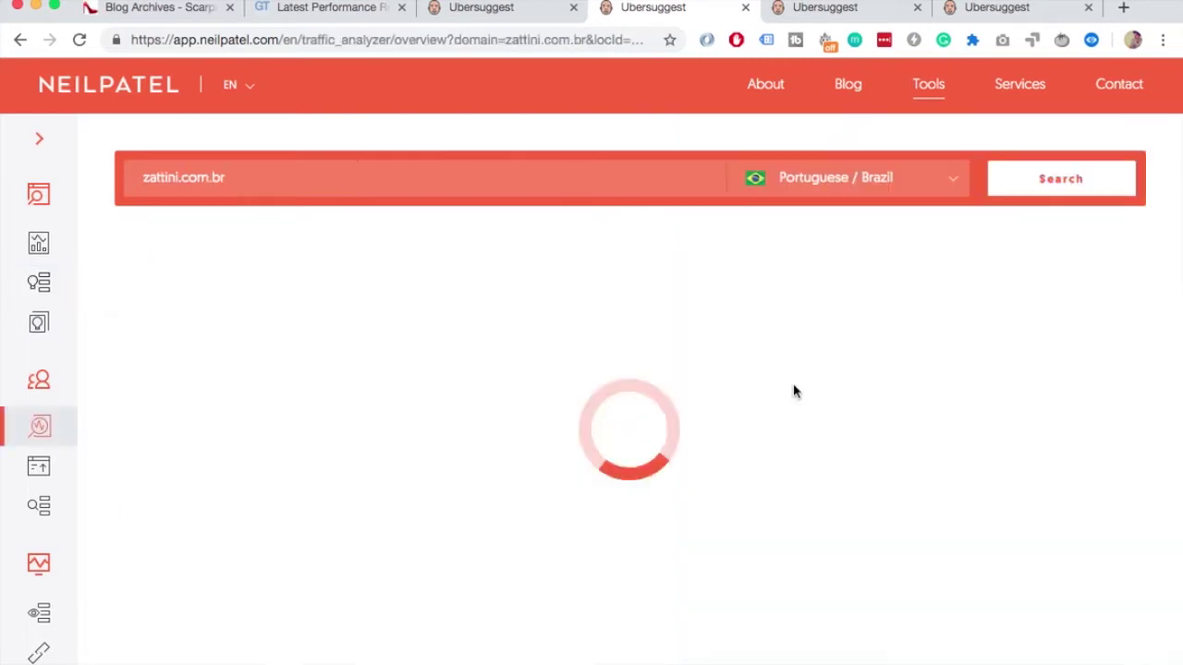
scroll(535, 450, down, 3)
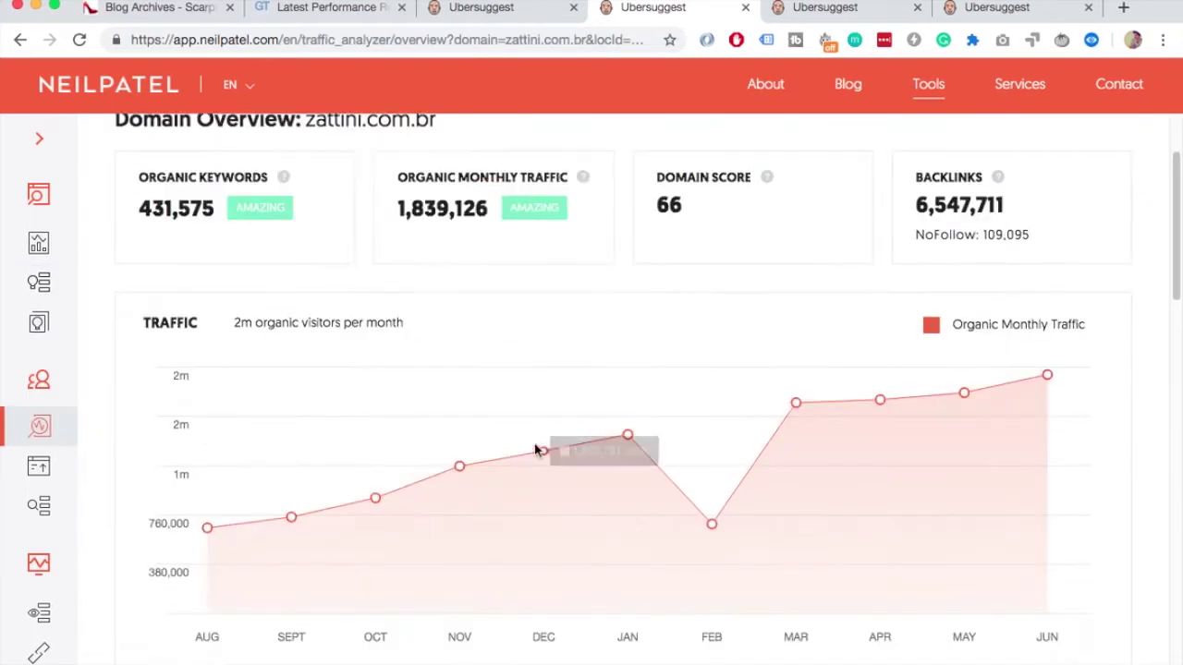
scroll(502, 478, down, 10)
scroll(764, 428, up, 10)
scroll(597, 339, down, 12)
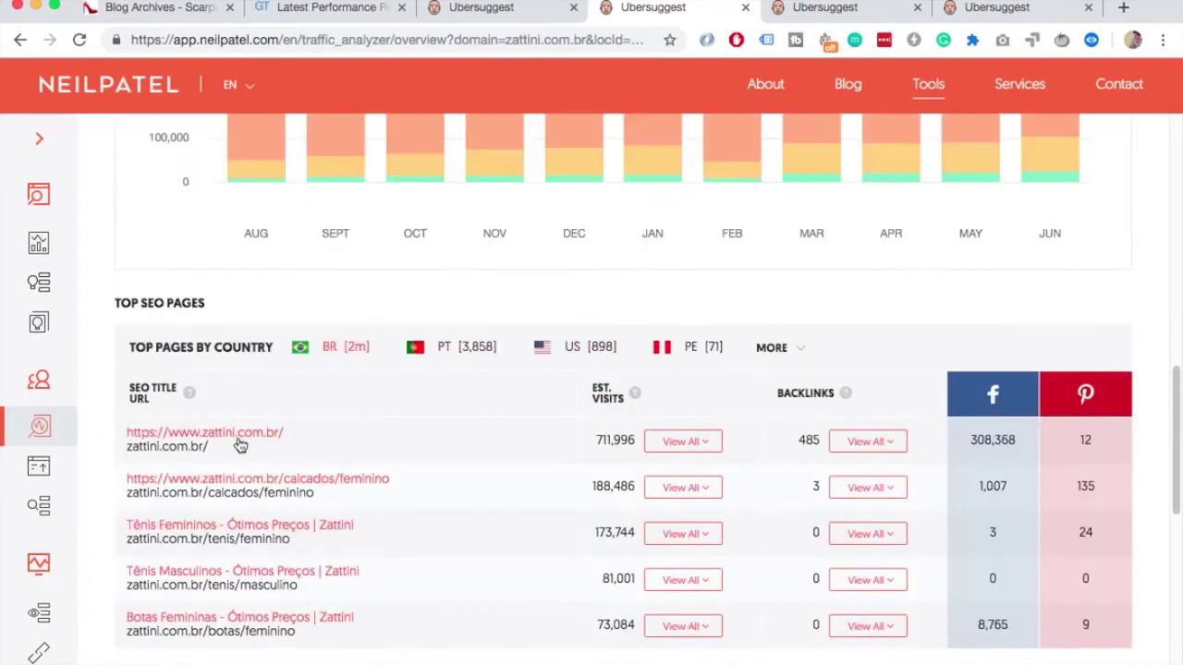
scroll(240, 446, up, 10)
scroll(421, 265, down, 5)
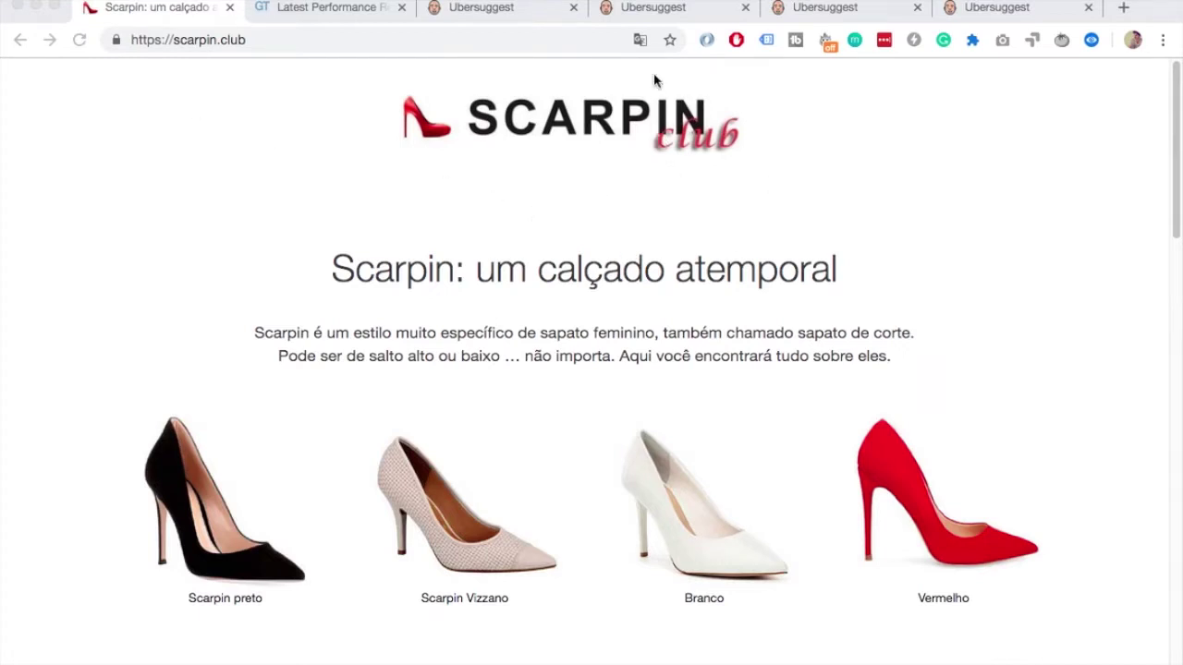
Translate the scarpin.club homepage into English and look through its shoe categories and style article
click(639, 40)
click(644, 120)
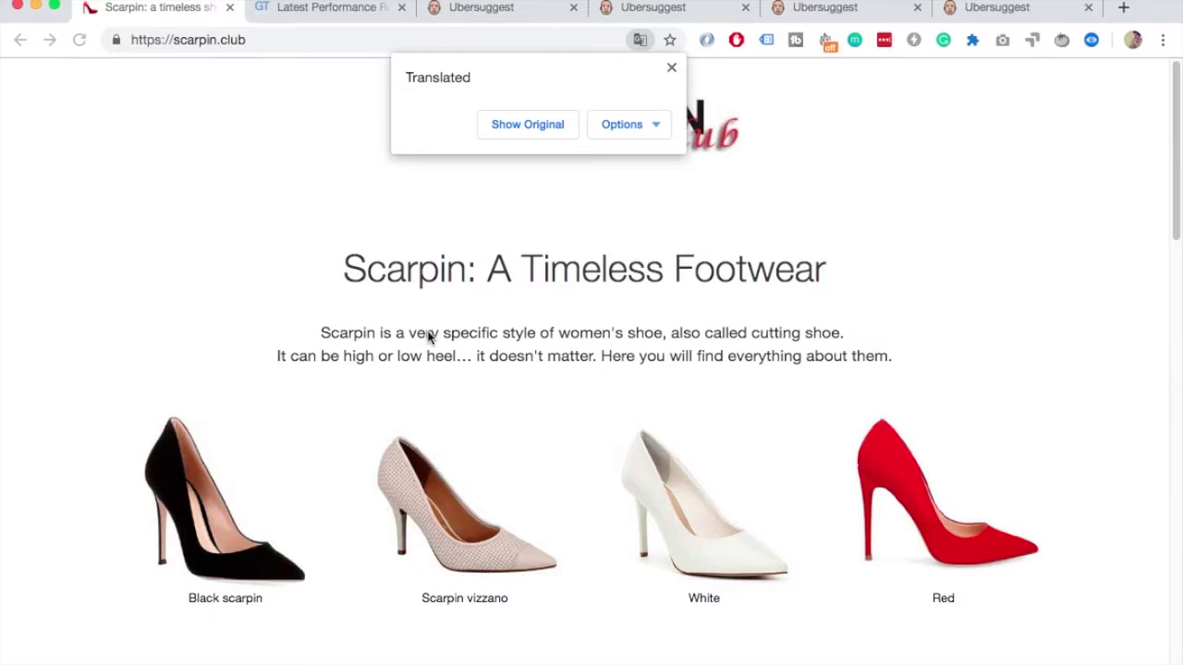
scroll(925, 246, down, 10)
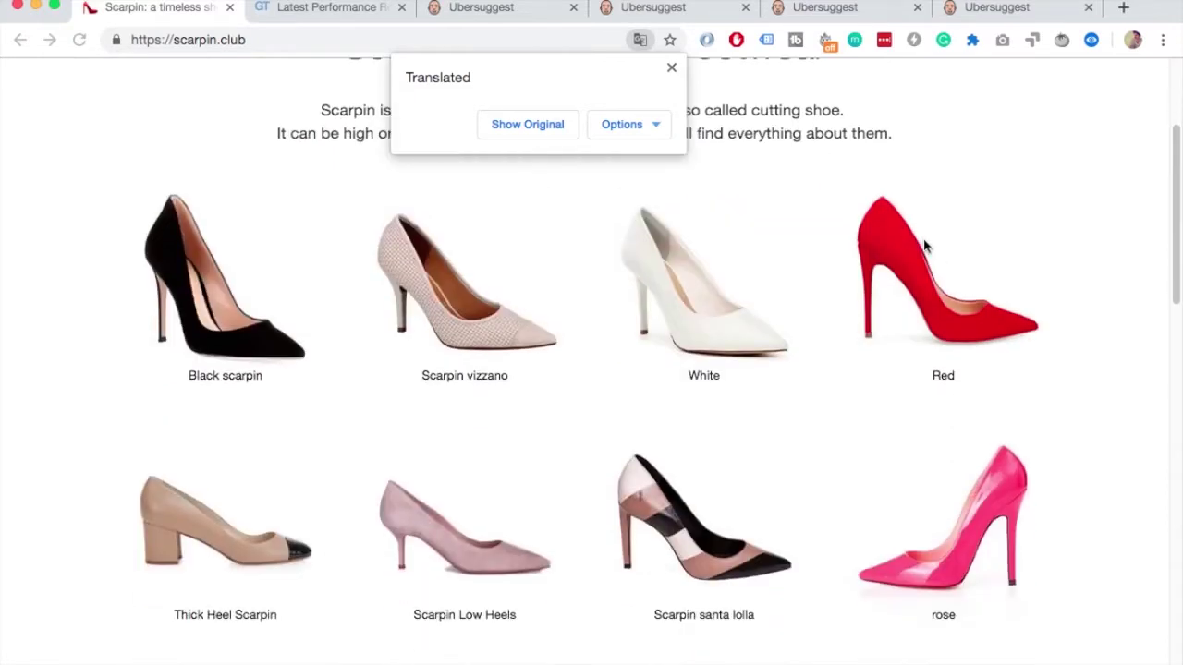
scroll(924, 246, down, 1)
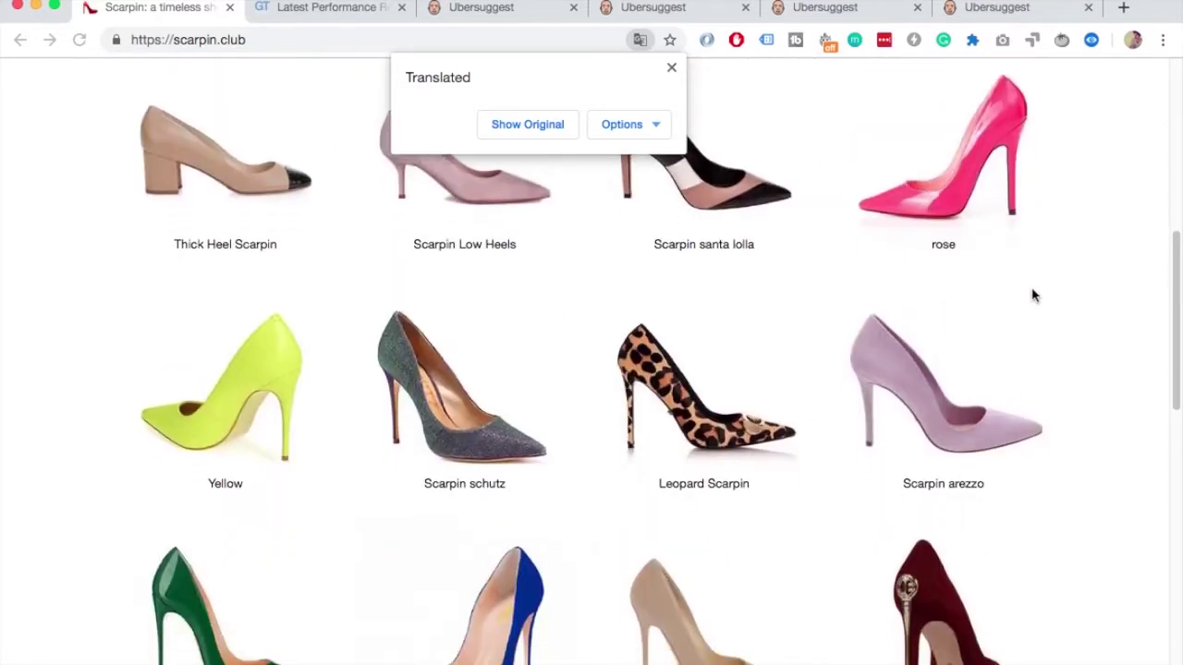
click(1088, 301)
scroll(1087, 301, down, 15)
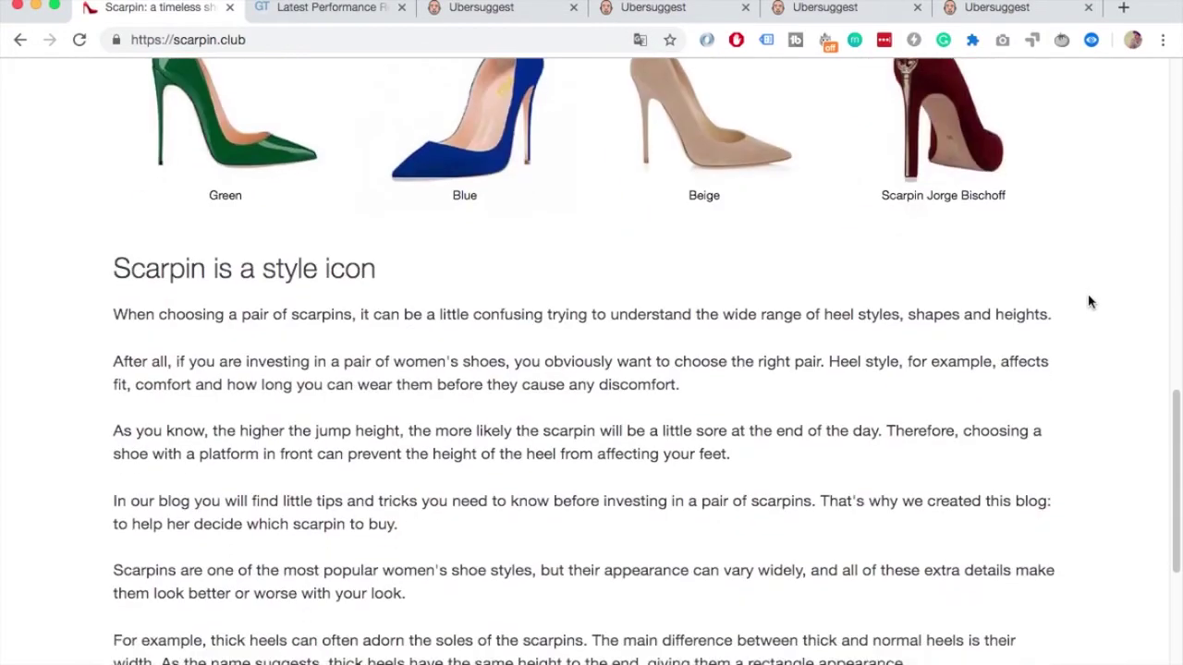
Look over the homepage's shoe grid again and open the Black scarpin category page
key(Home)
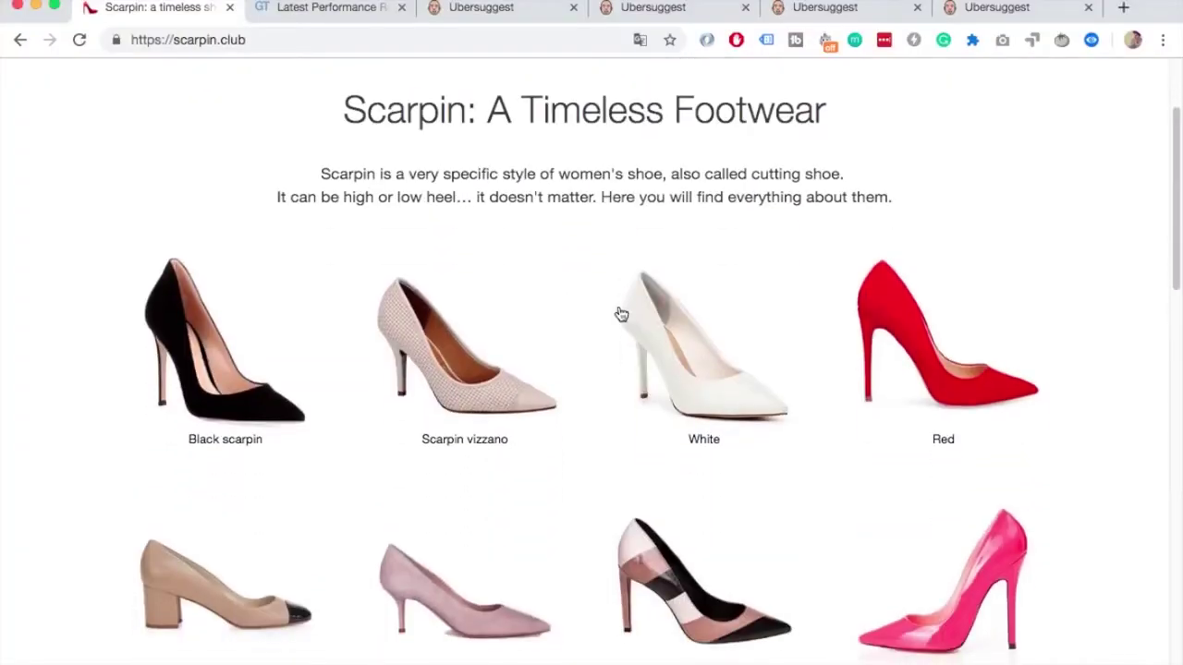
scroll(619, 309, up, 3)
scroll(619, 311, down, 5)
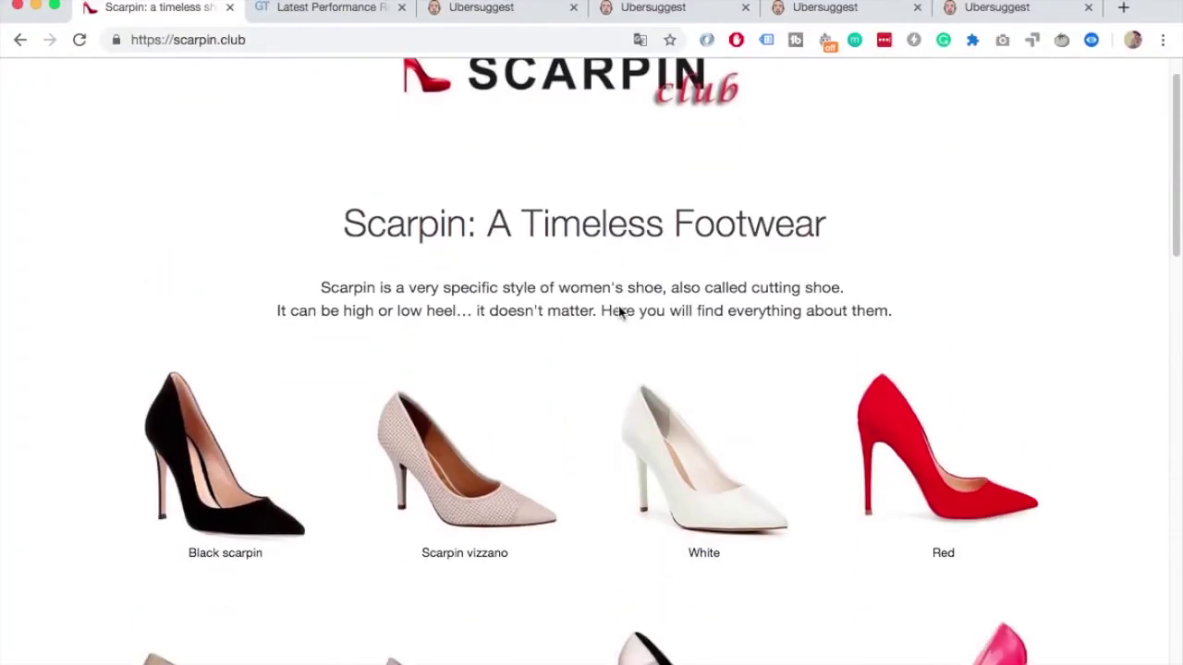
scroll(621, 314, down, 12)
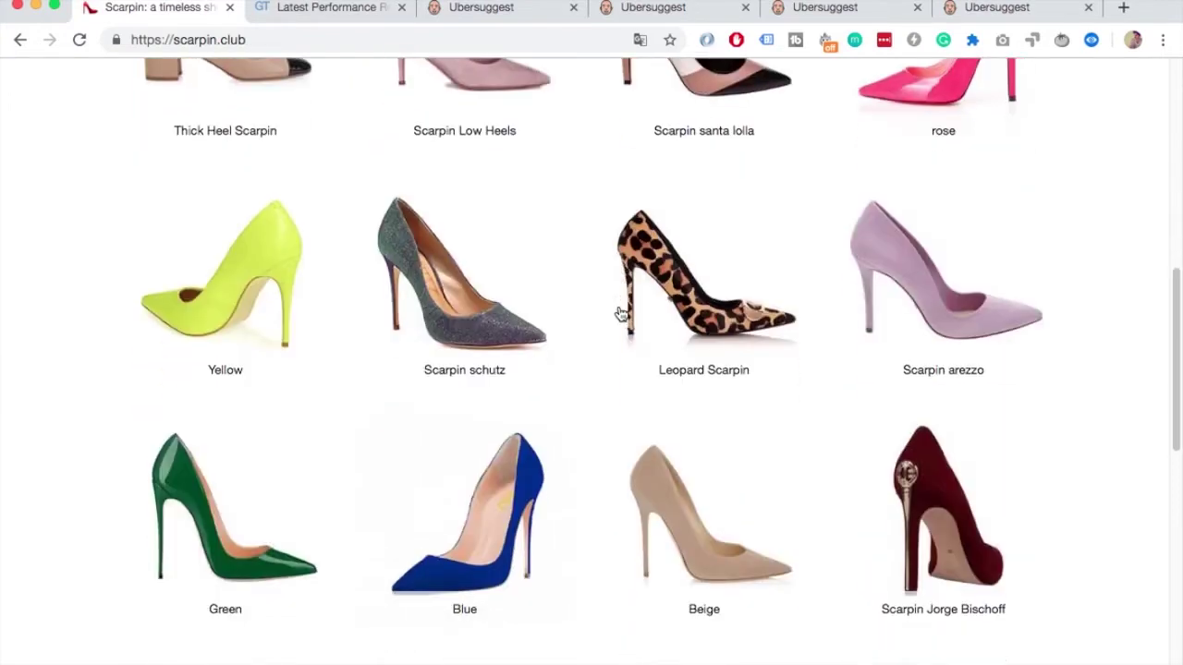
scroll(619, 311, up, 15)
click(216, 465)
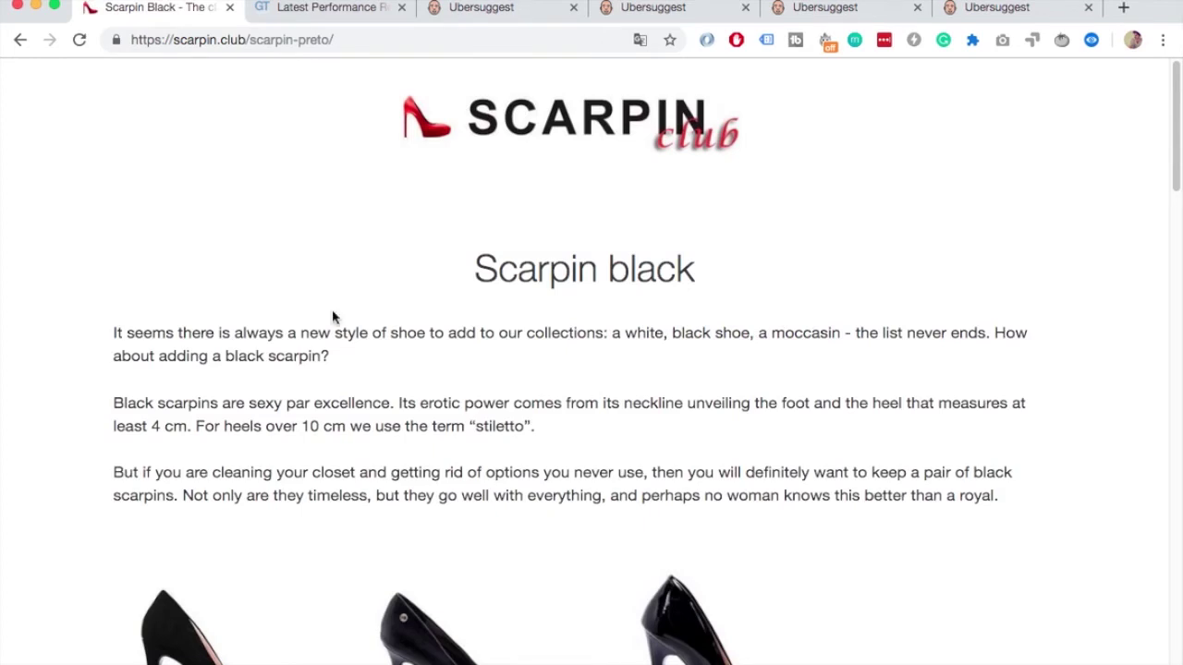
Examine the introduction, product listings with price links and buying advice on the black scarpin page
scroll(338, 334, down, 5)
scroll(338, 335, down, 10)
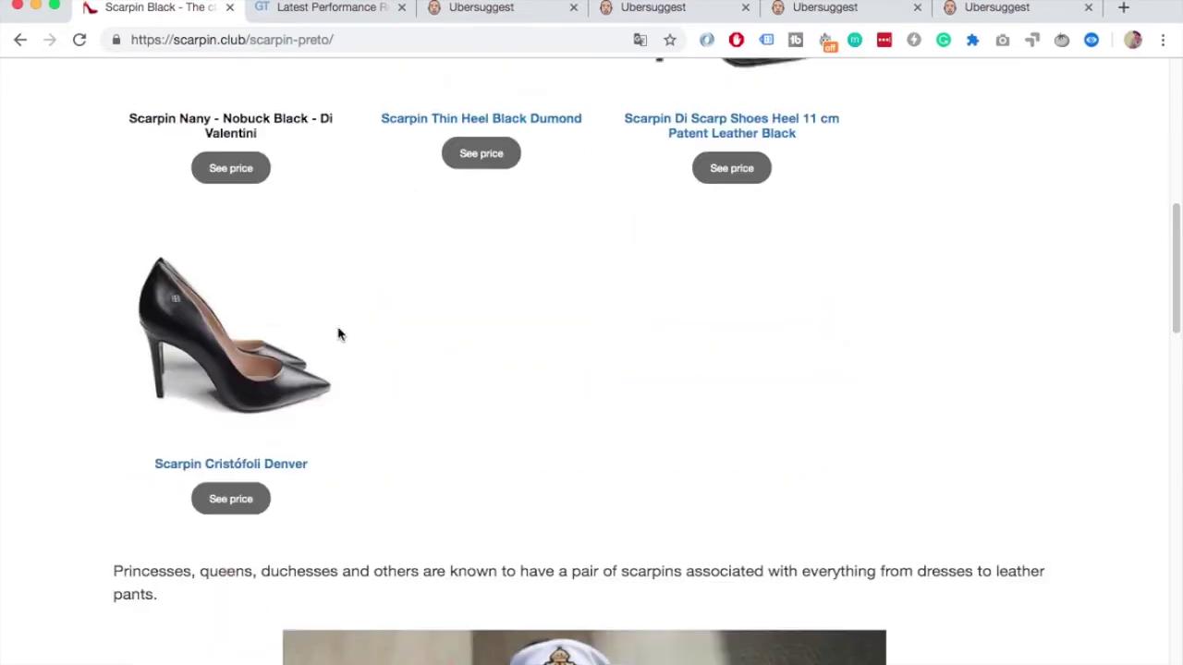
scroll(339, 334, down, 10)
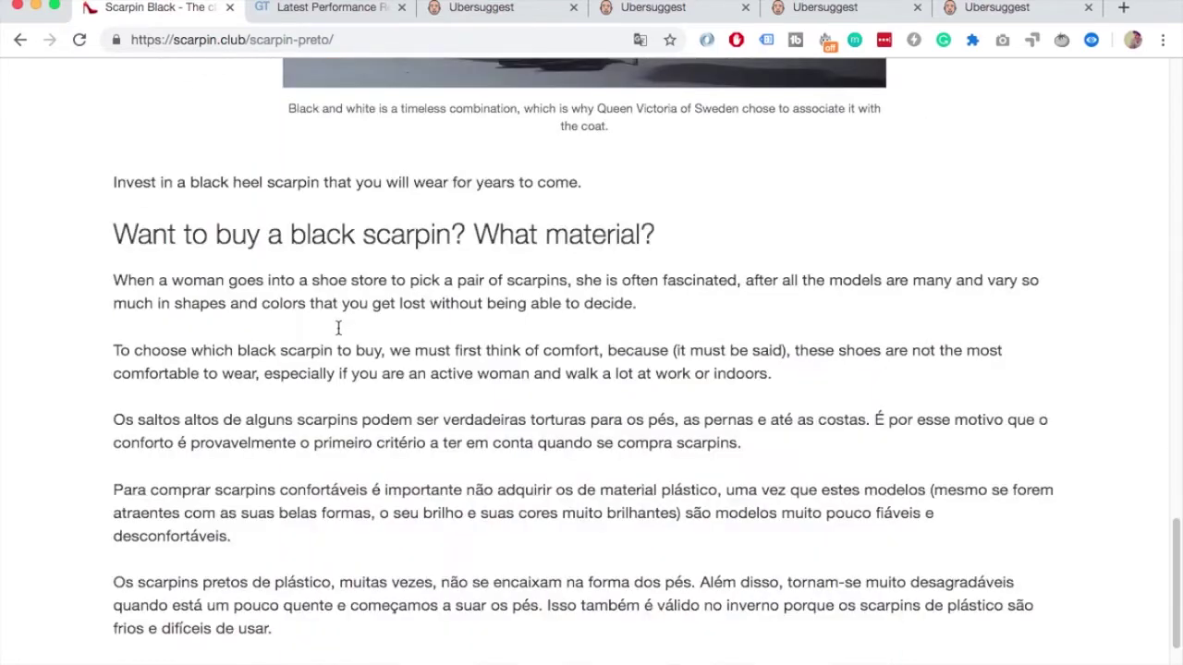
scroll(457, 322, down, 2)
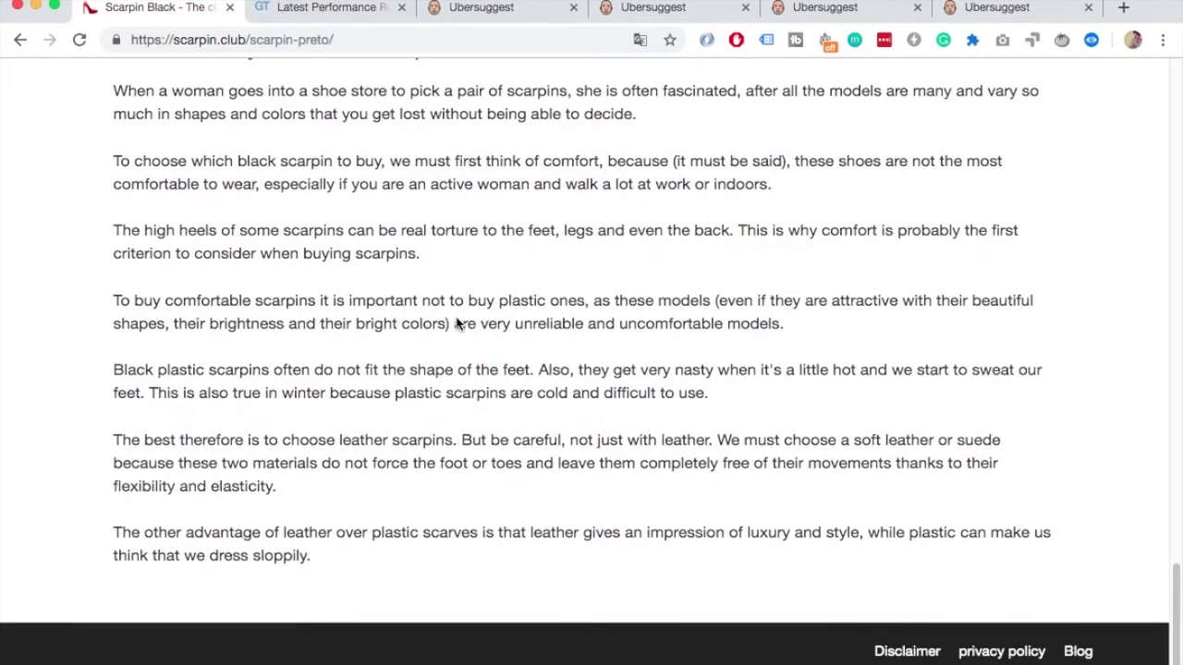
scroll(457, 323, up, 20)
scroll(456, 323, down, 3)
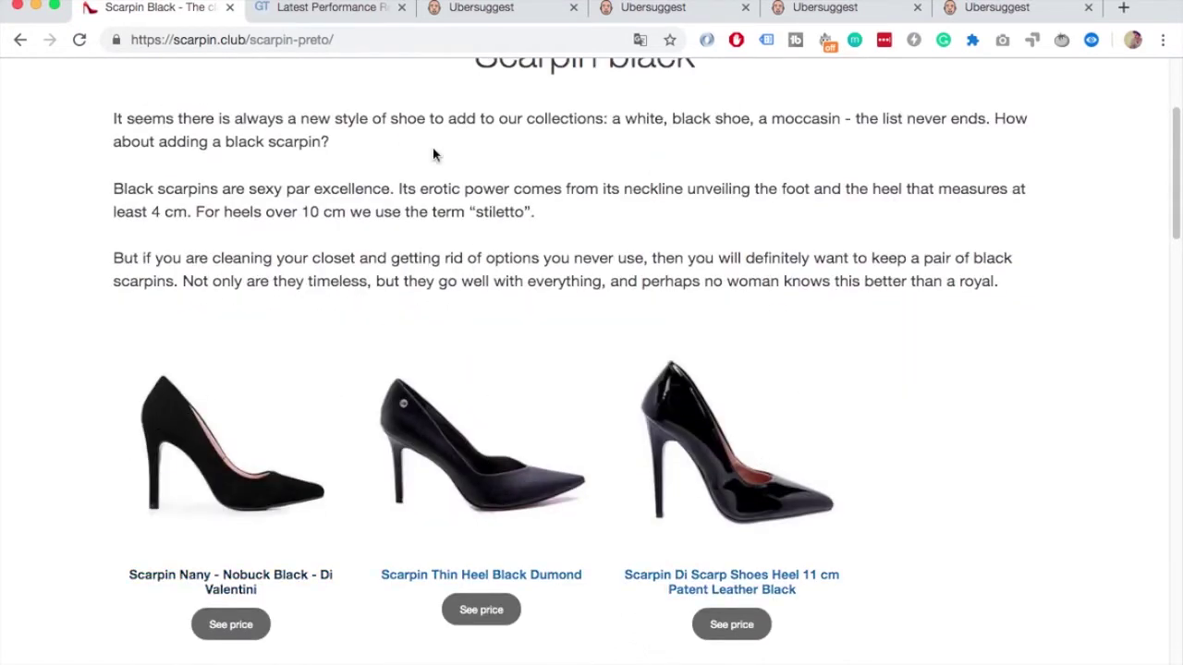
Examine how the large photo and its caption support the text between the product listings and the material advice
scroll(441, 156, up, 3)
scroll(444, 158, down, 10)
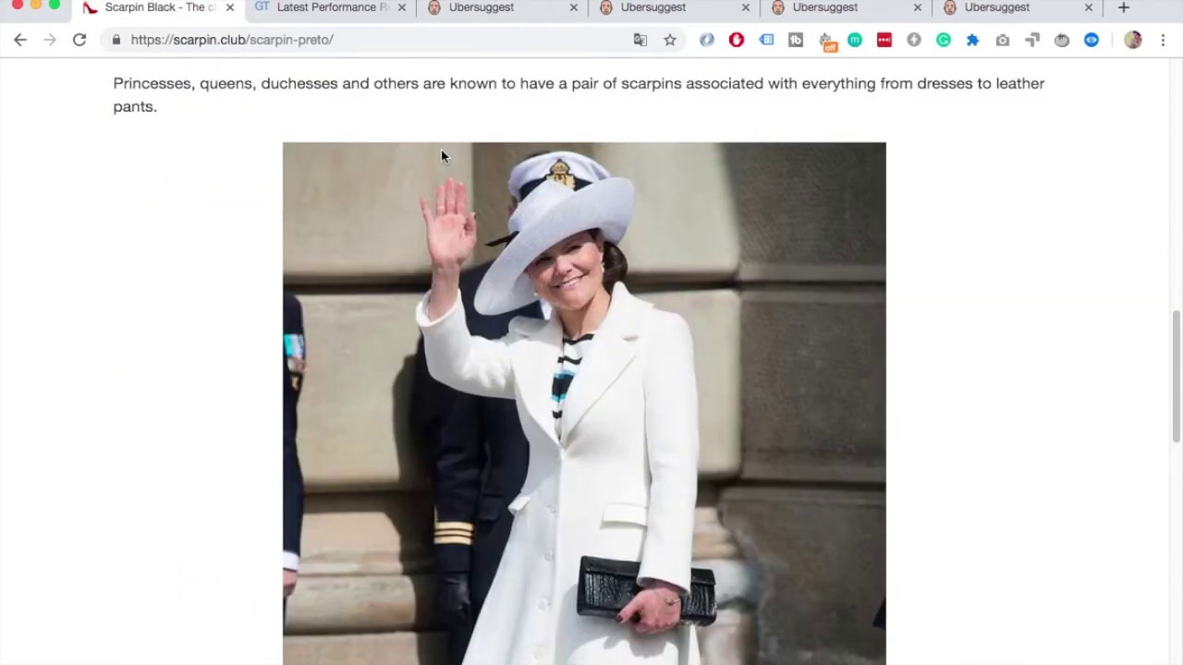
scroll(441, 155, down, 6)
scroll(441, 156, down, 1)
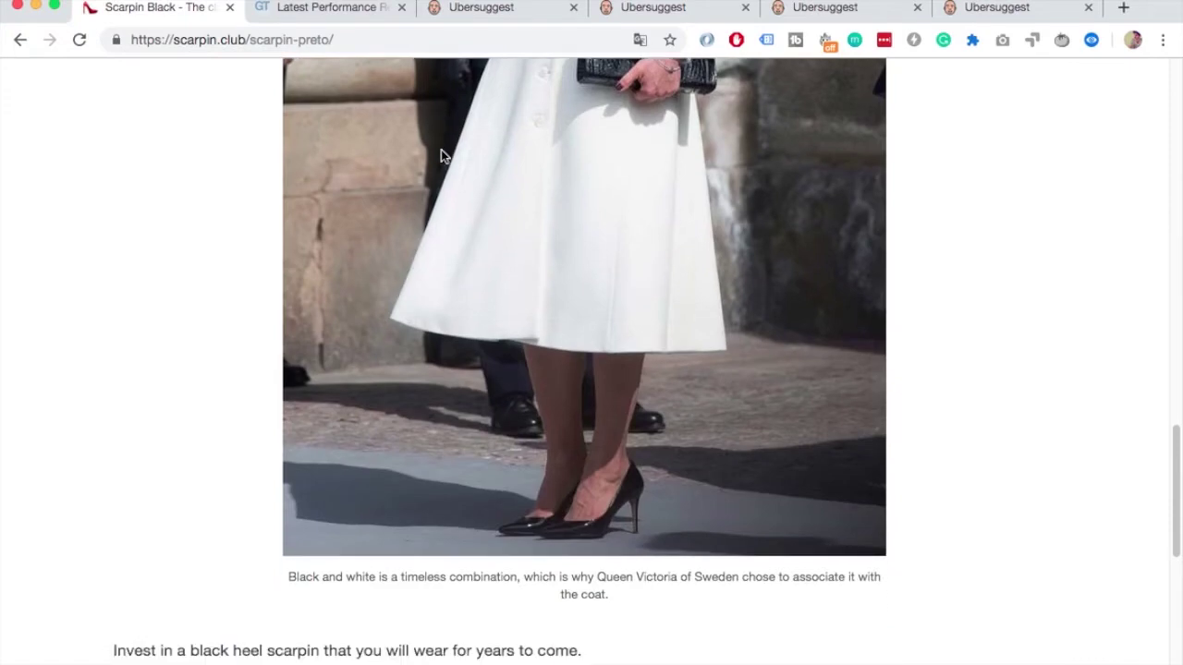
scroll(441, 156, down, 1)
scroll(441, 153, up, 6)
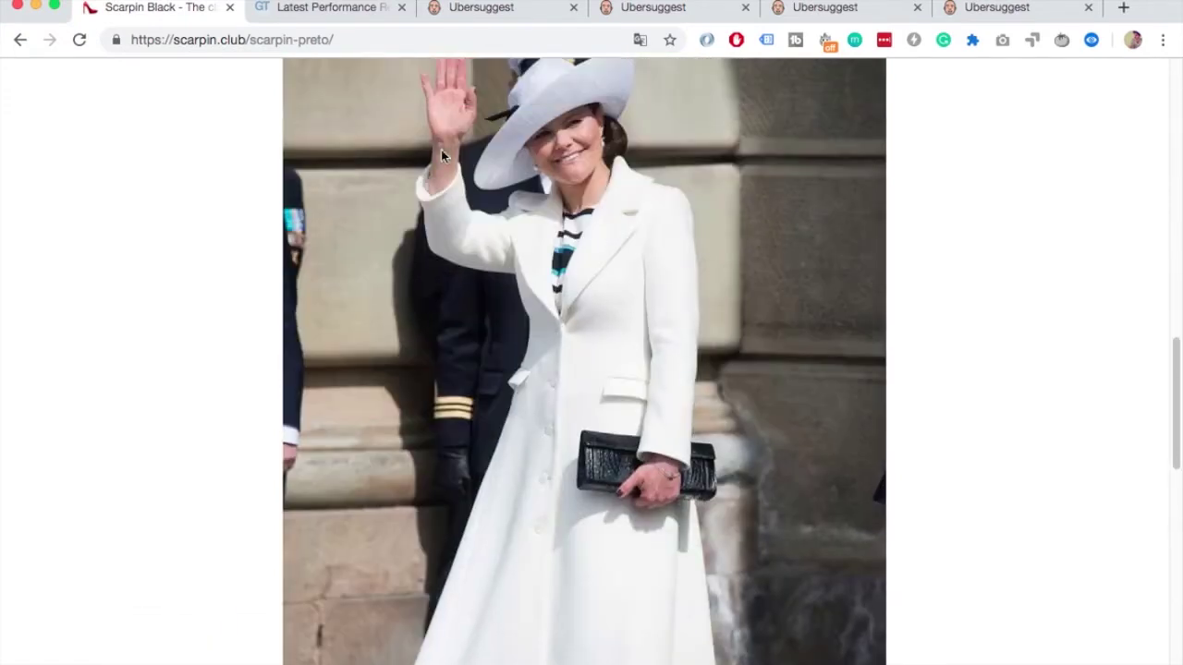
scroll(520, 422, down, 12)
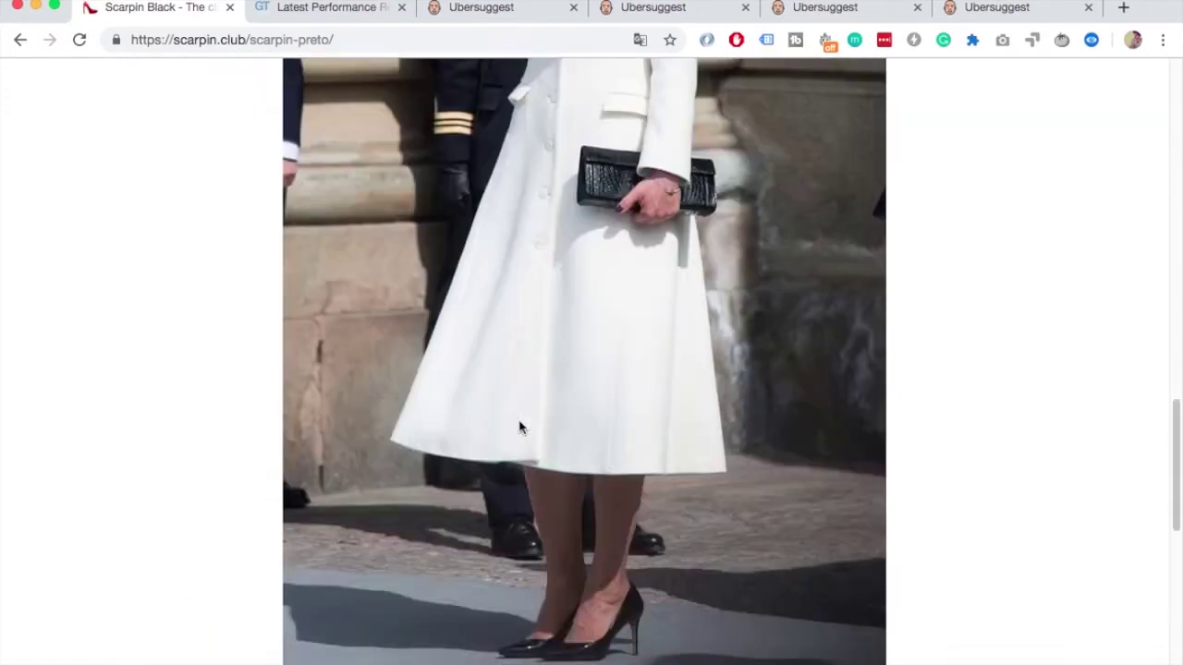
scroll(519, 422, down, 2)
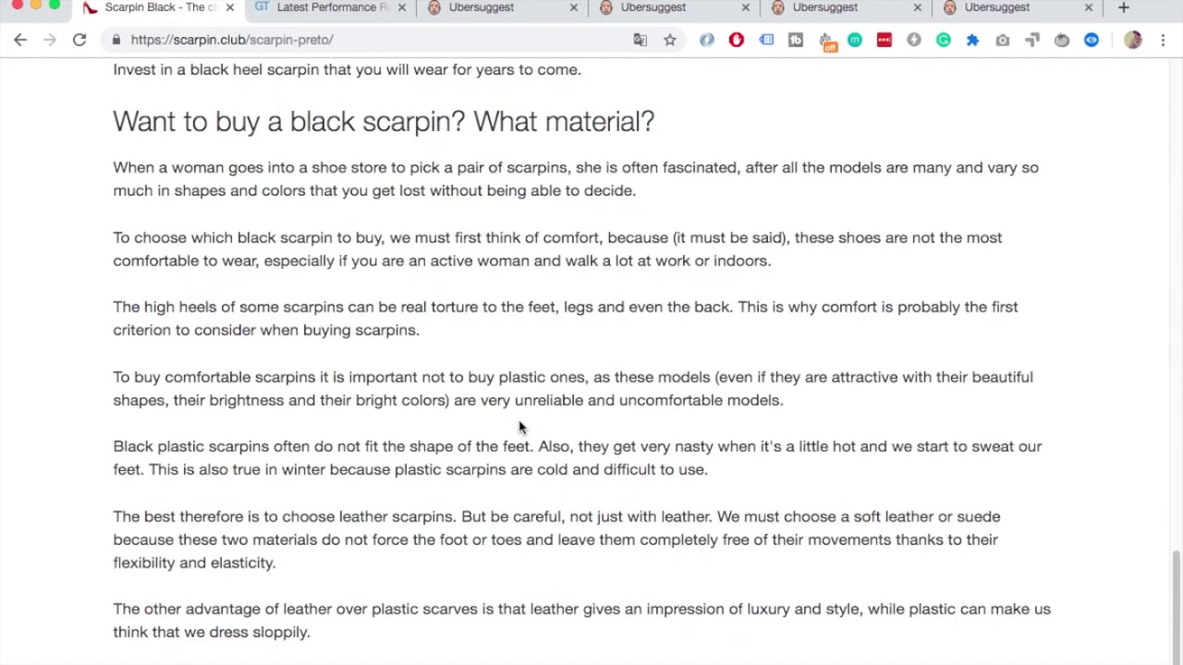
Highlight the first paragraph under "Want to buy a black scarpin? What material?", compare it with the rest of the page, and clear the highlight
drag(114, 165, 956, 193)
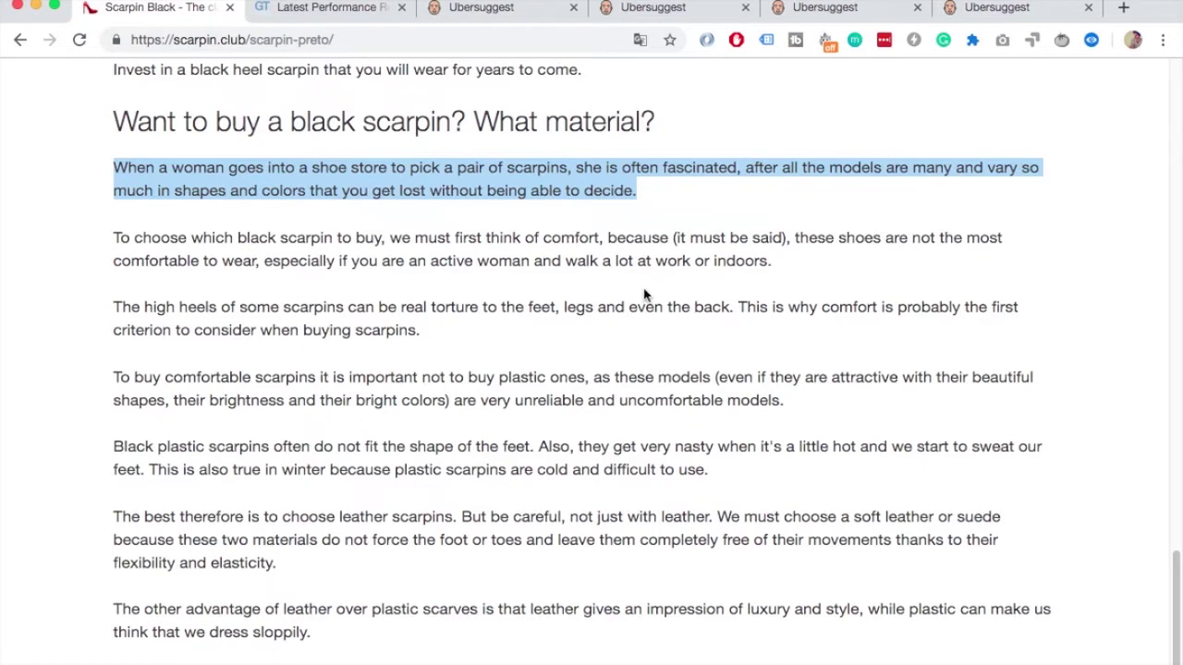
scroll(644, 294, up, 10)
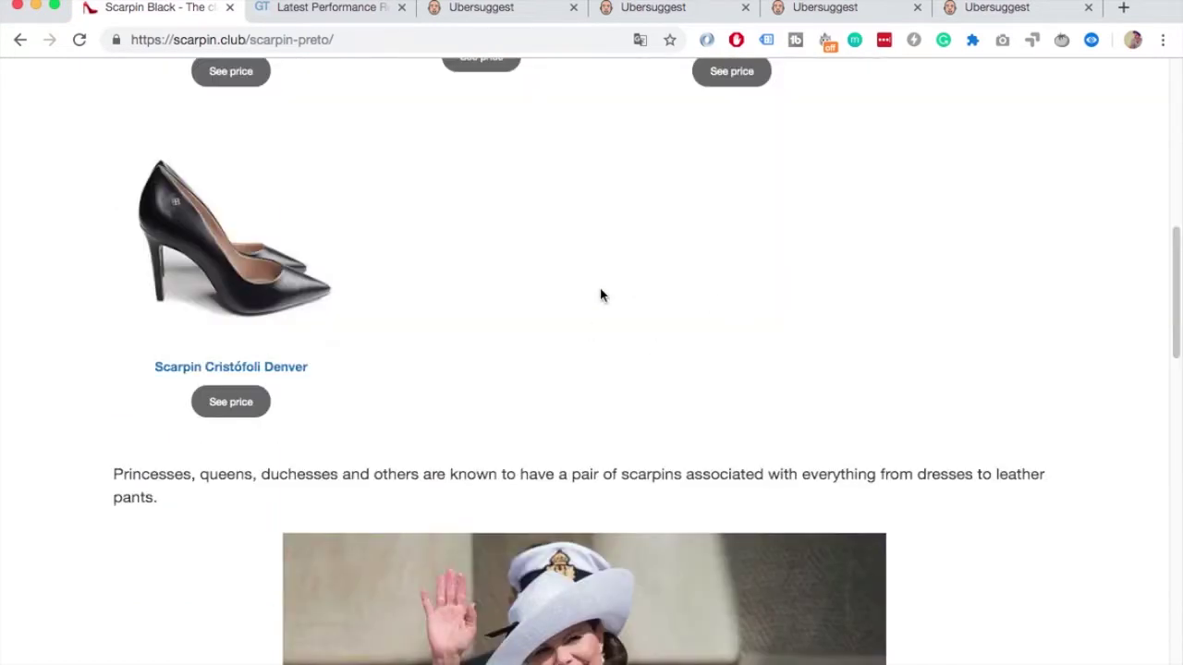
scroll(601, 295, up, 10)
scroll(549, 317, down, 10)
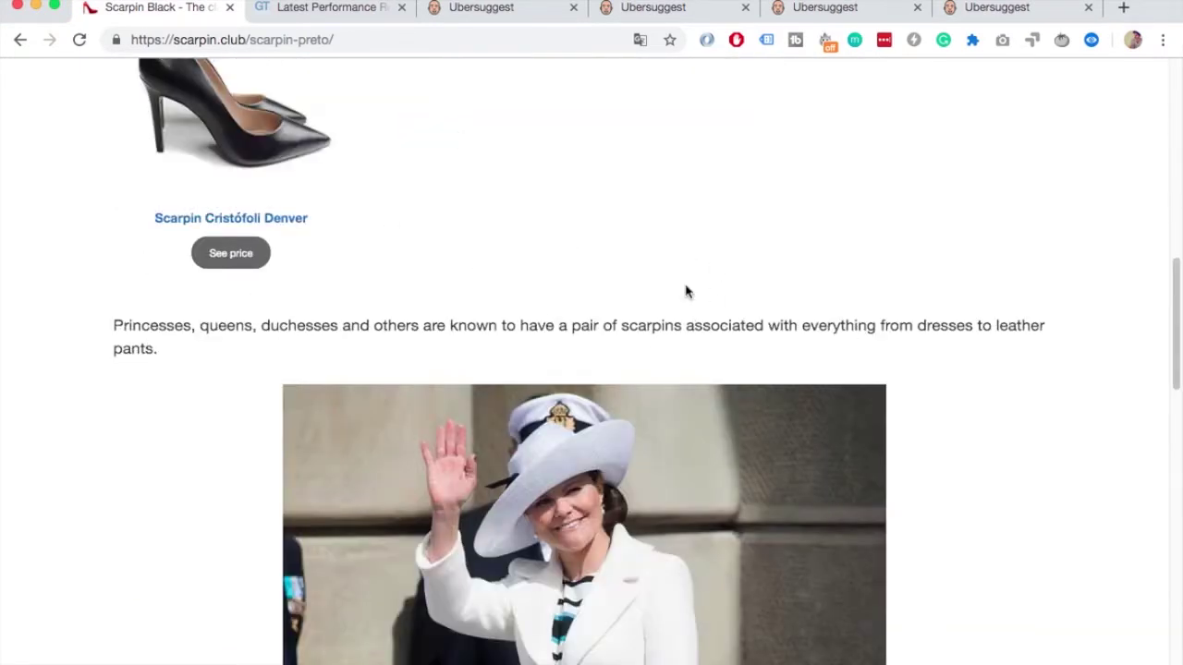
scroll(438, 347, down, 5)
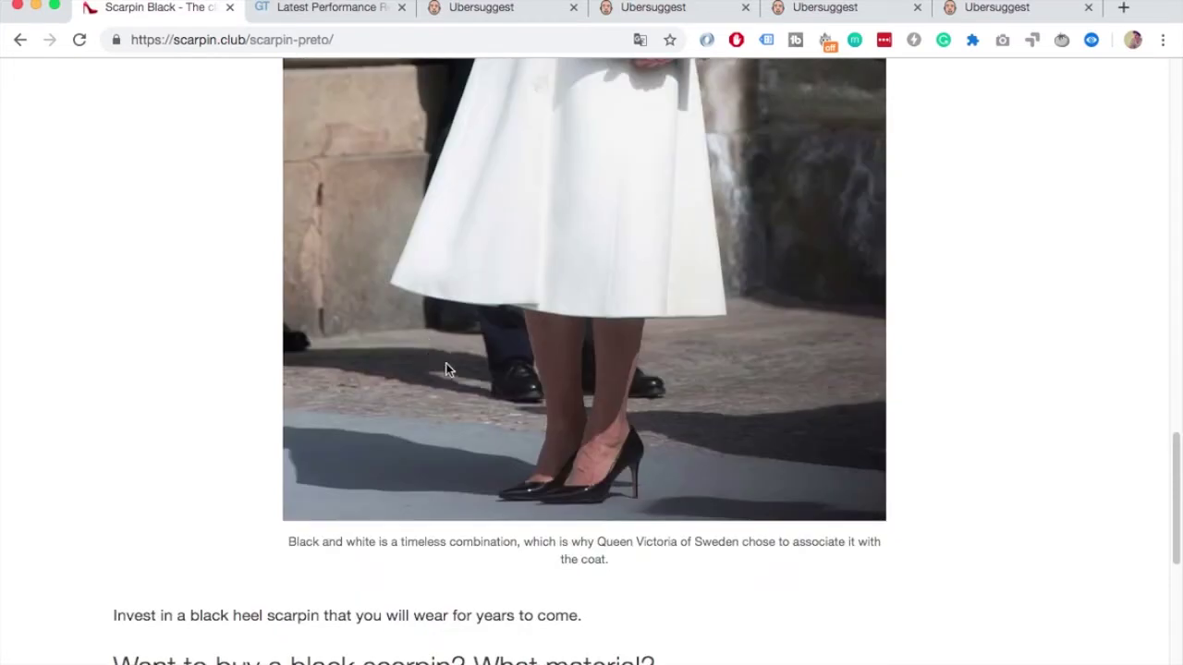
scroll(504, 460, up, 10)
scroll(506, 416, down, 15)
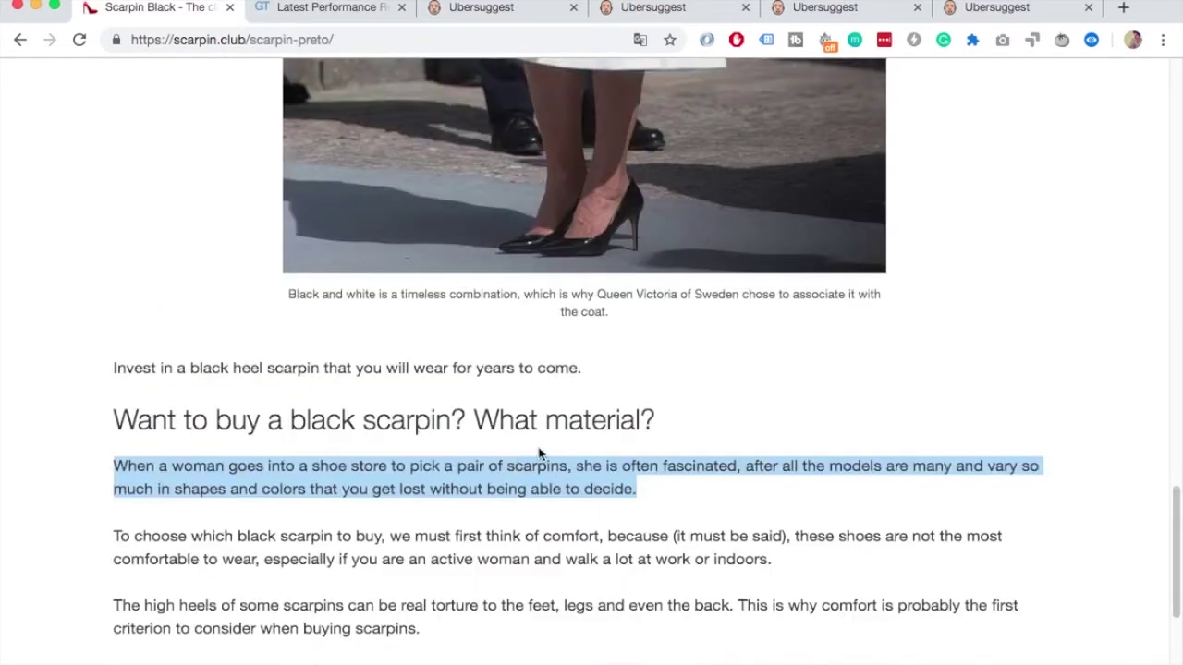
click(449, 287)
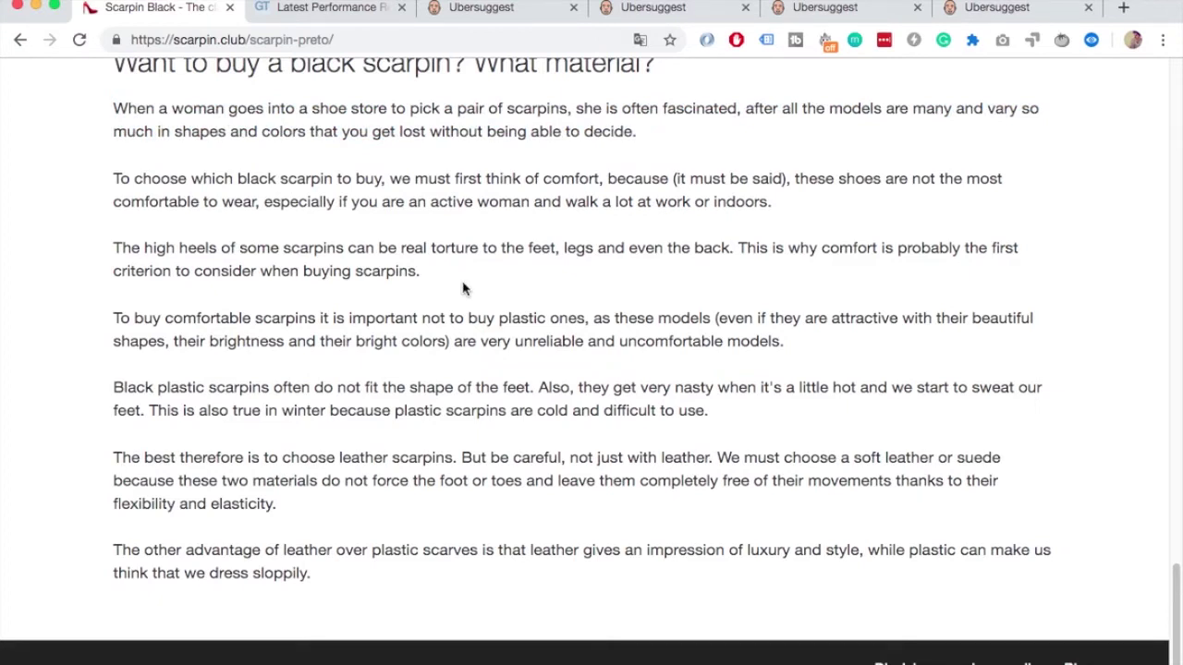
Go back over the photo and return to the beginning of the black scarpin page
scroll(435, 292, up, 5)
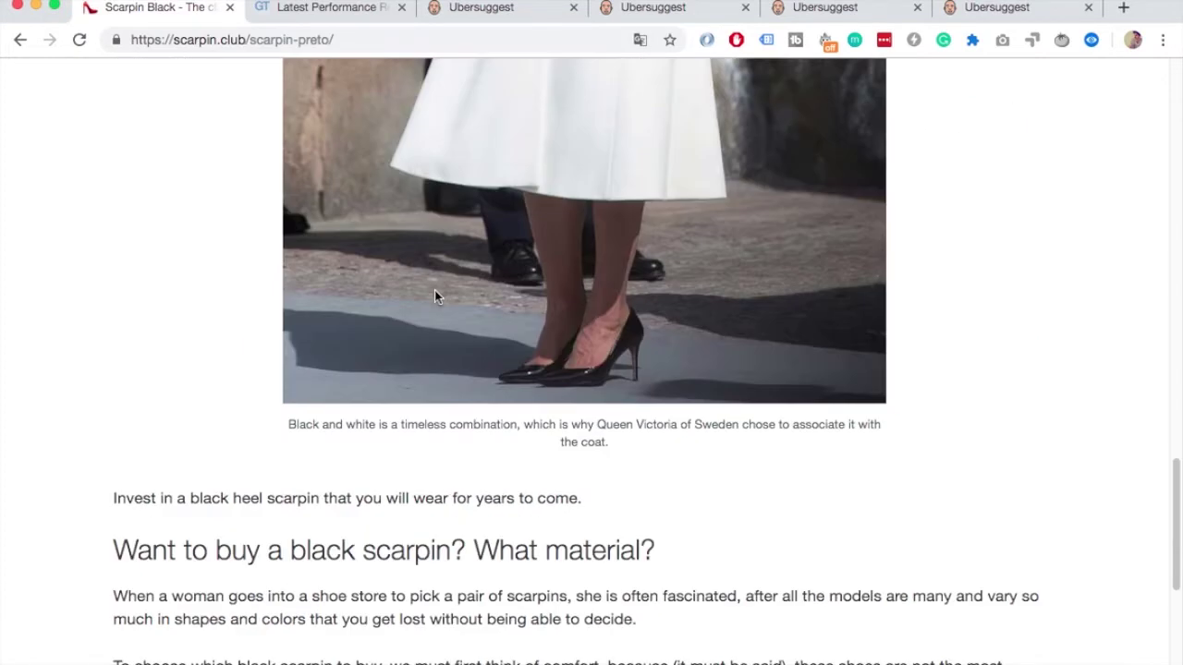
scroll(435, 317, up, 3)
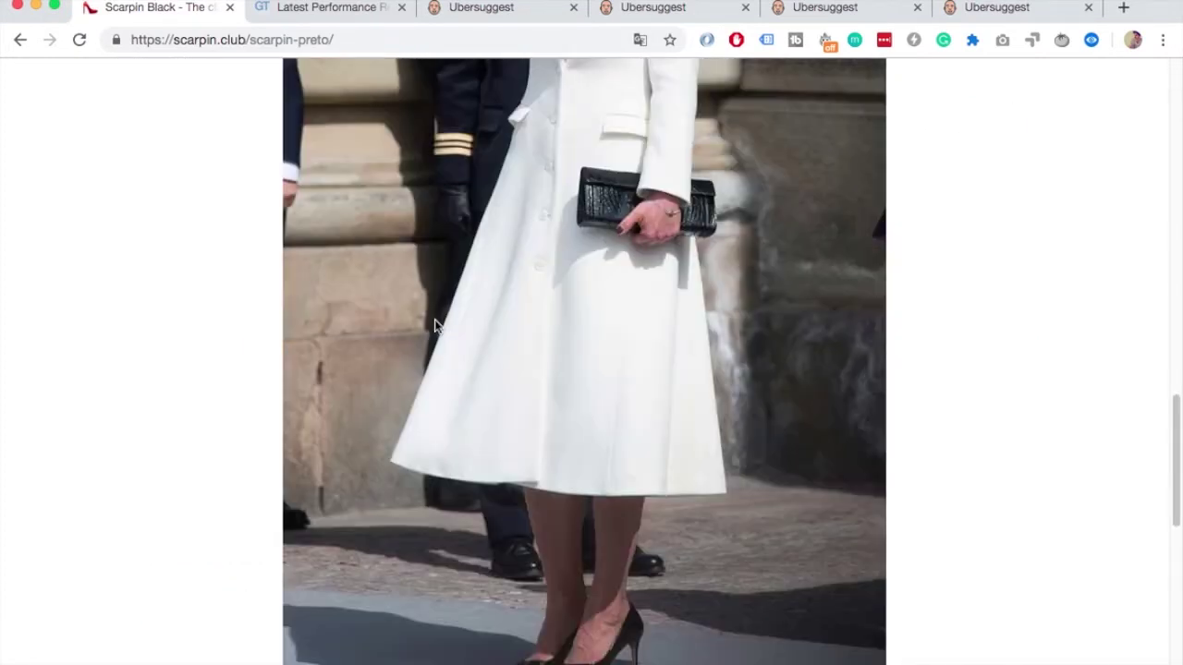
scroll(434, 326, up, 10)
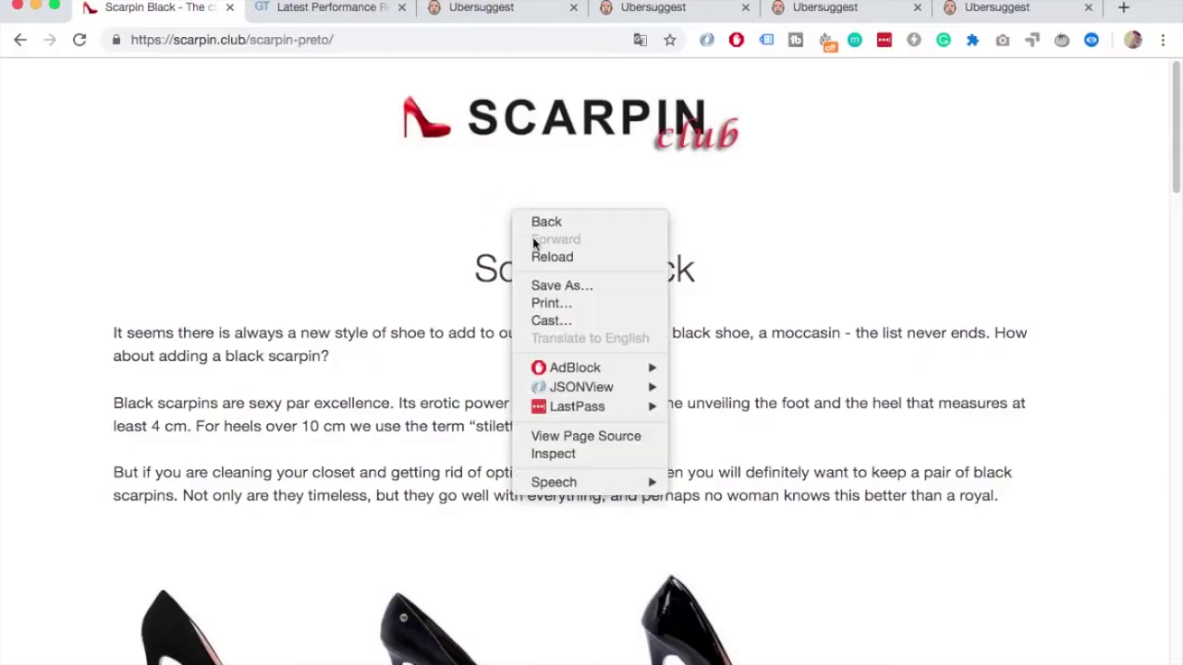
Preview the black scarpin page in an iPhone 6/7/8 mobile layout and examine its product listings, photo and buying advice
key(Escape)
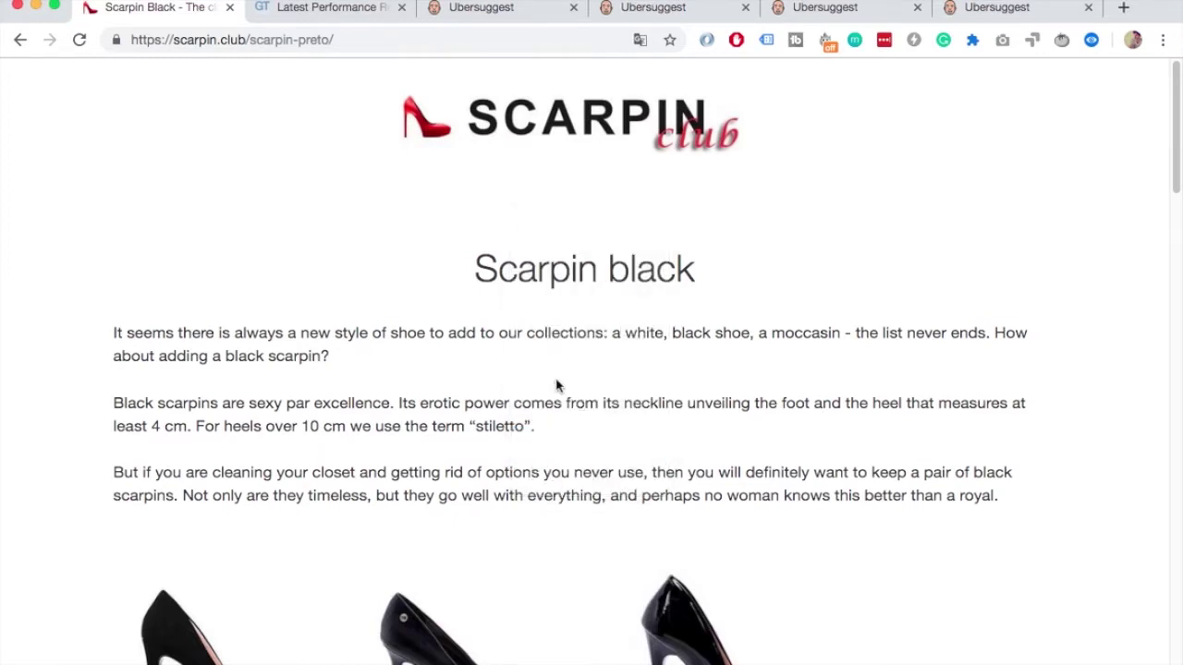
scroll(421, 271, down, 8)
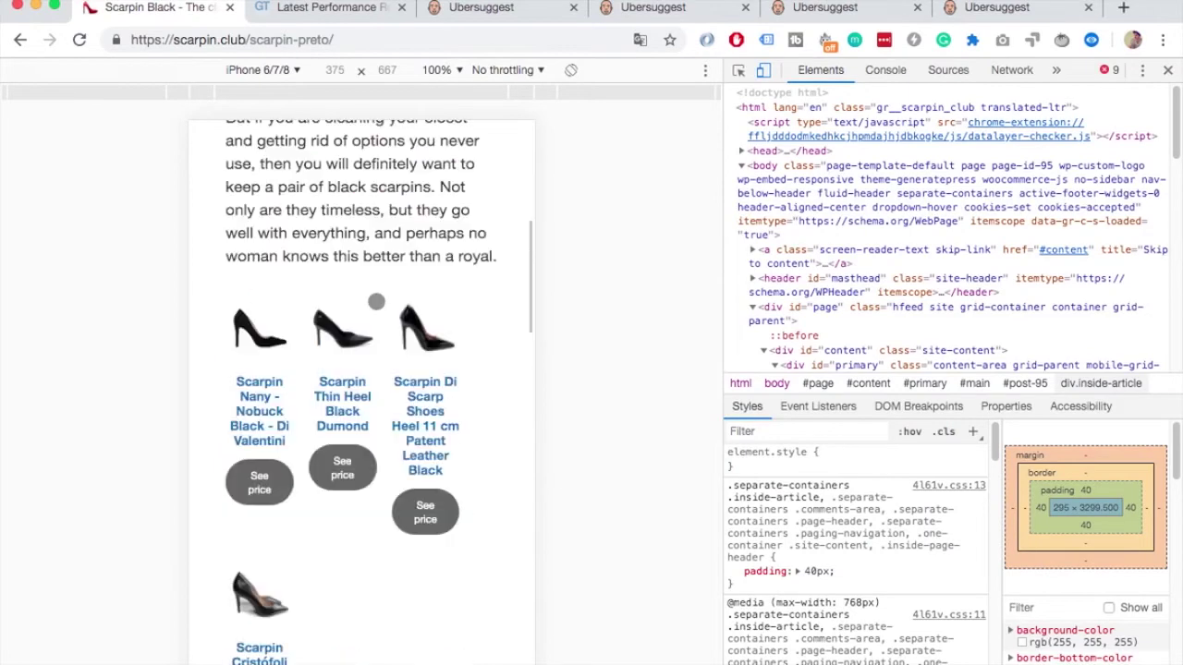
scroll(422, 264, down, 3)
scroll(410, 367, down, 6)
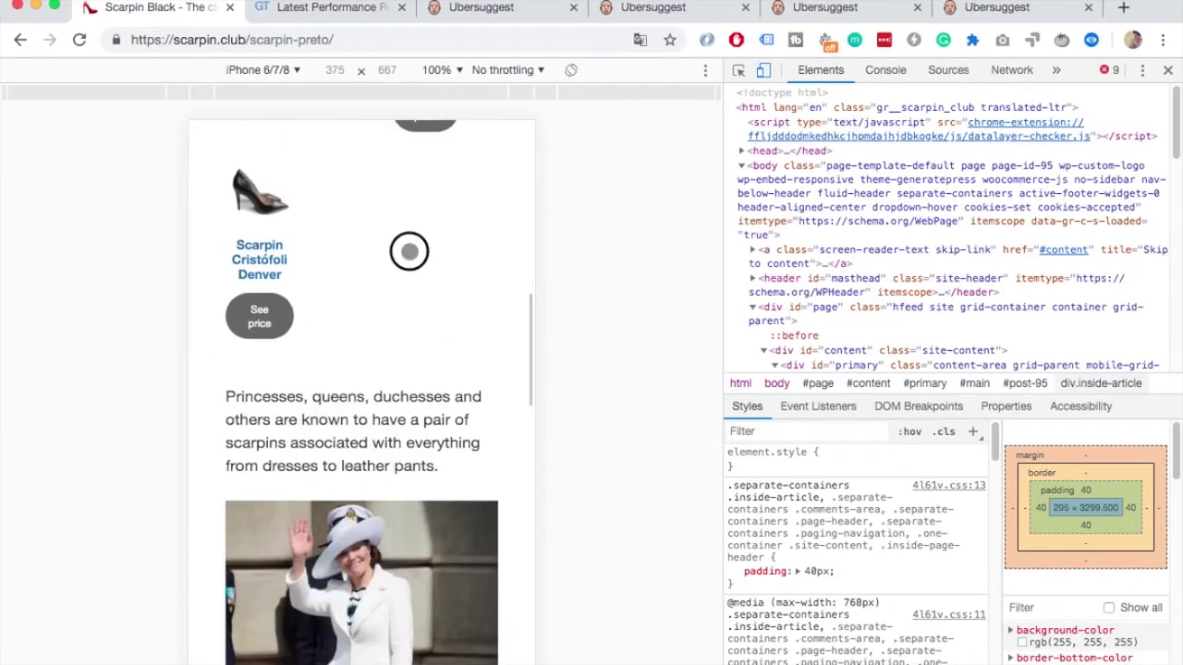
scroll(362, 450, down, 4)
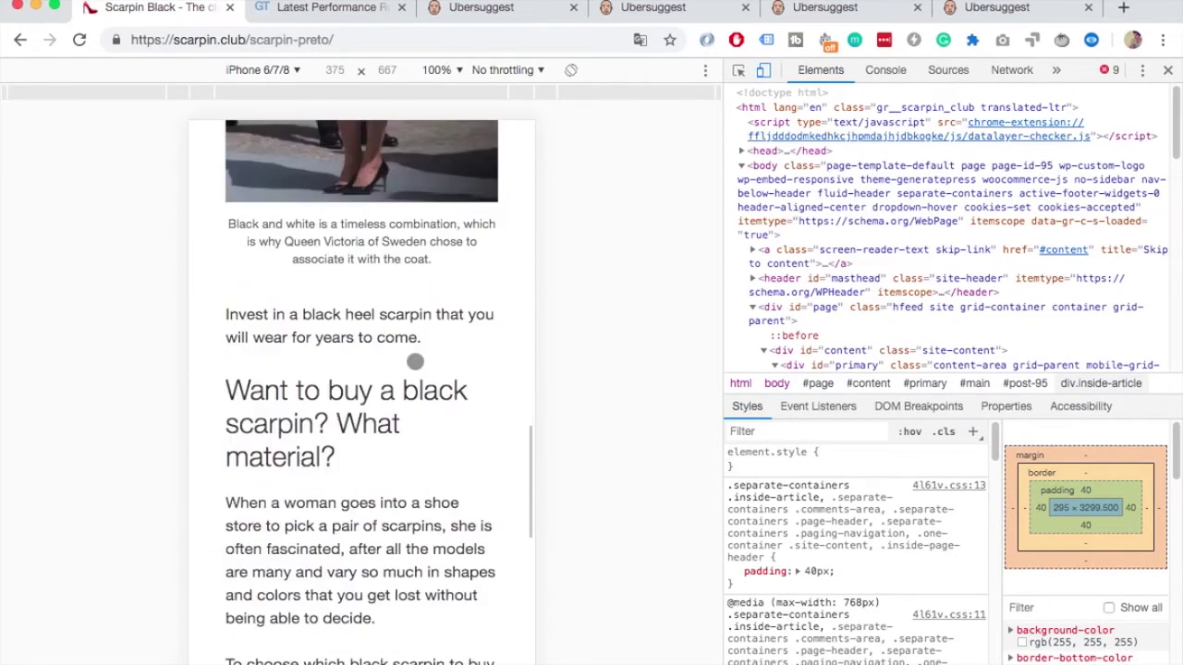
scroll(361, 427, down, 4)
scroll(342, 259, down, 1)
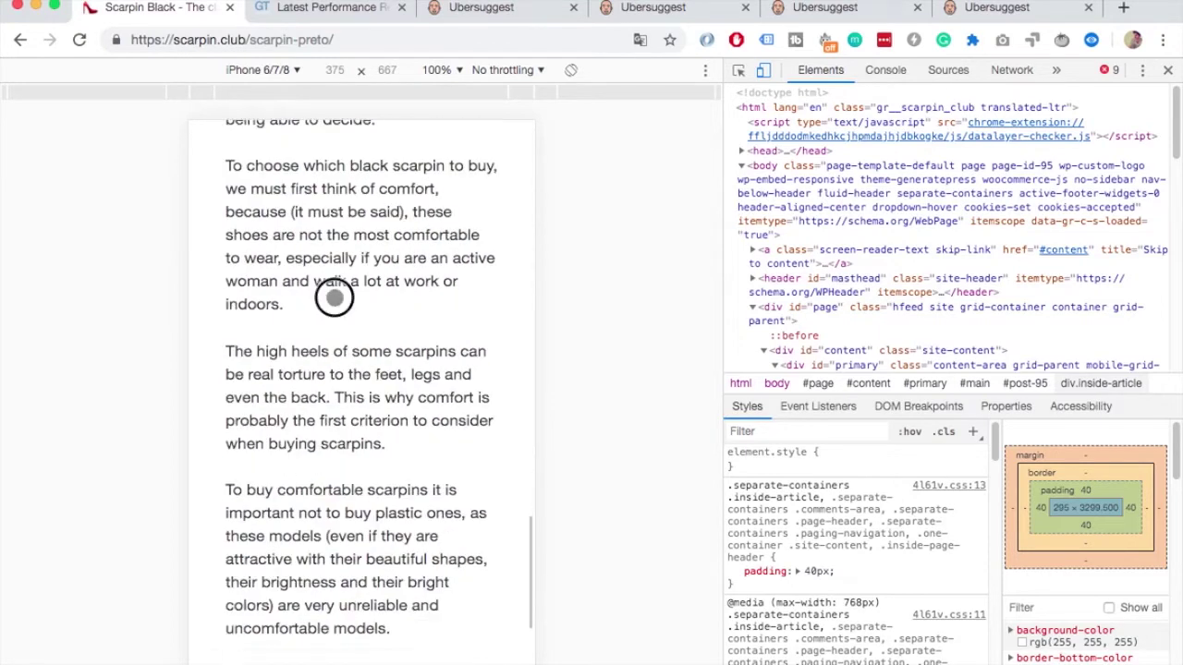
Return to the scarpin.club homepage and review its mobile layout from the heading to the footer
key(super+bracketleft)
scroll(366, 368, down, 15)
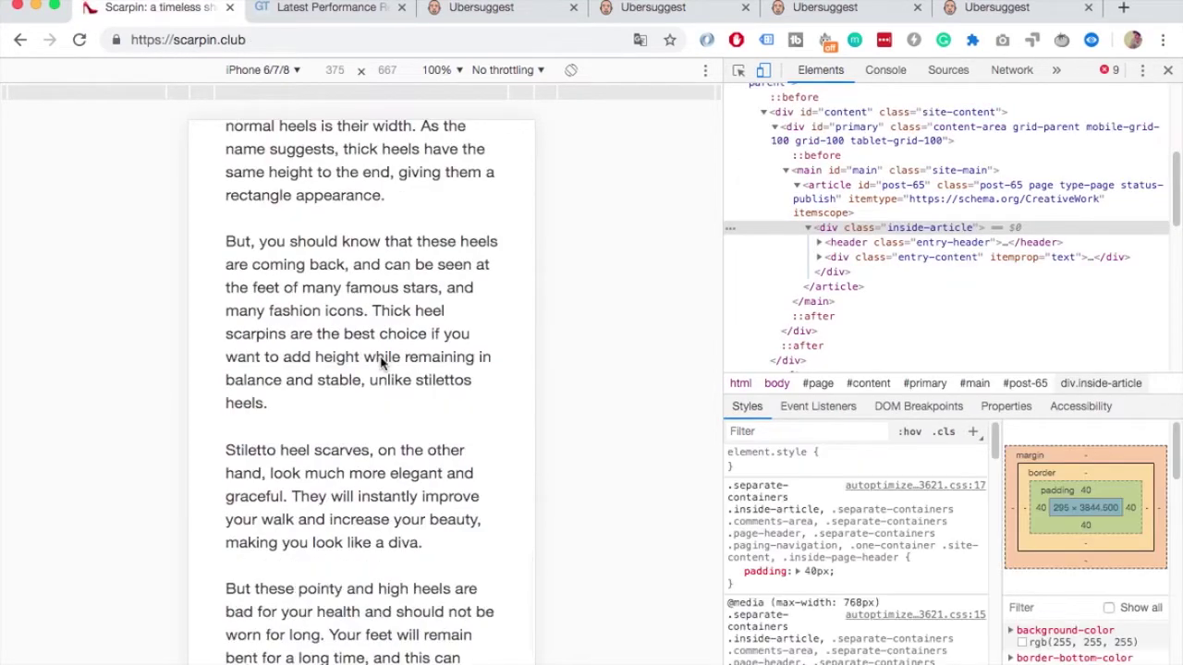
scroll(381, 362, down, 5)
scroll(381, 362, up, 20)
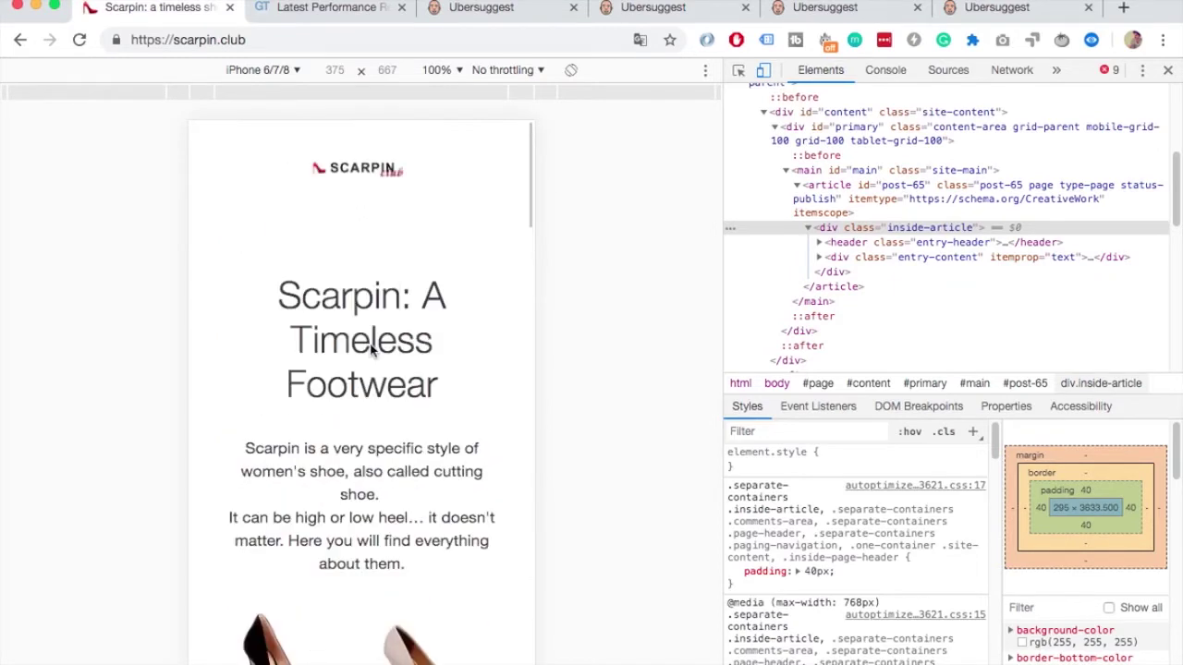
scroll(406, 398, down, 15)
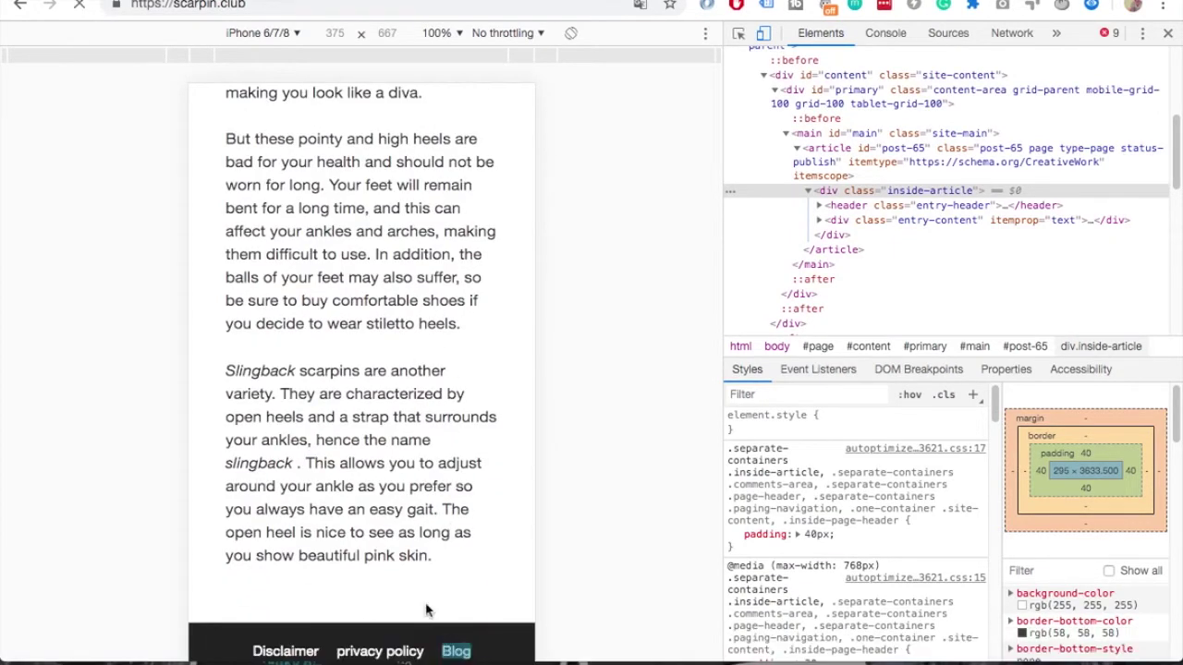
Open the site's Blog from the footer and examine the post titles, images and excerpts in the mobile layout
click(456, 652)
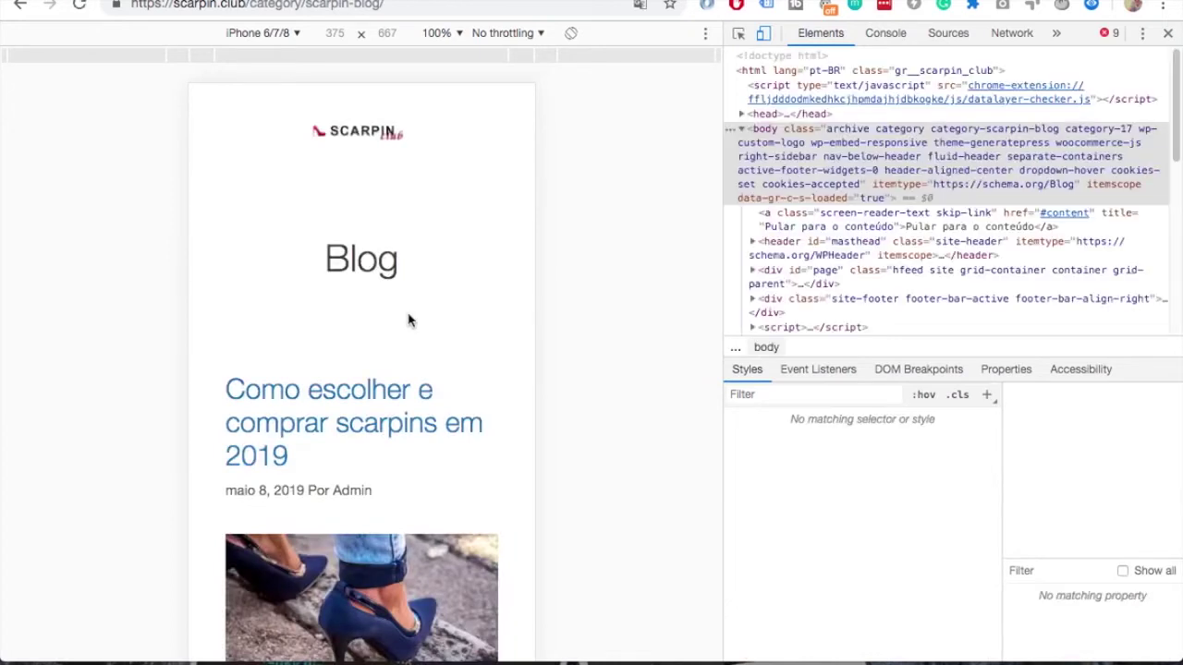
scroll(337, 305, down, 3)
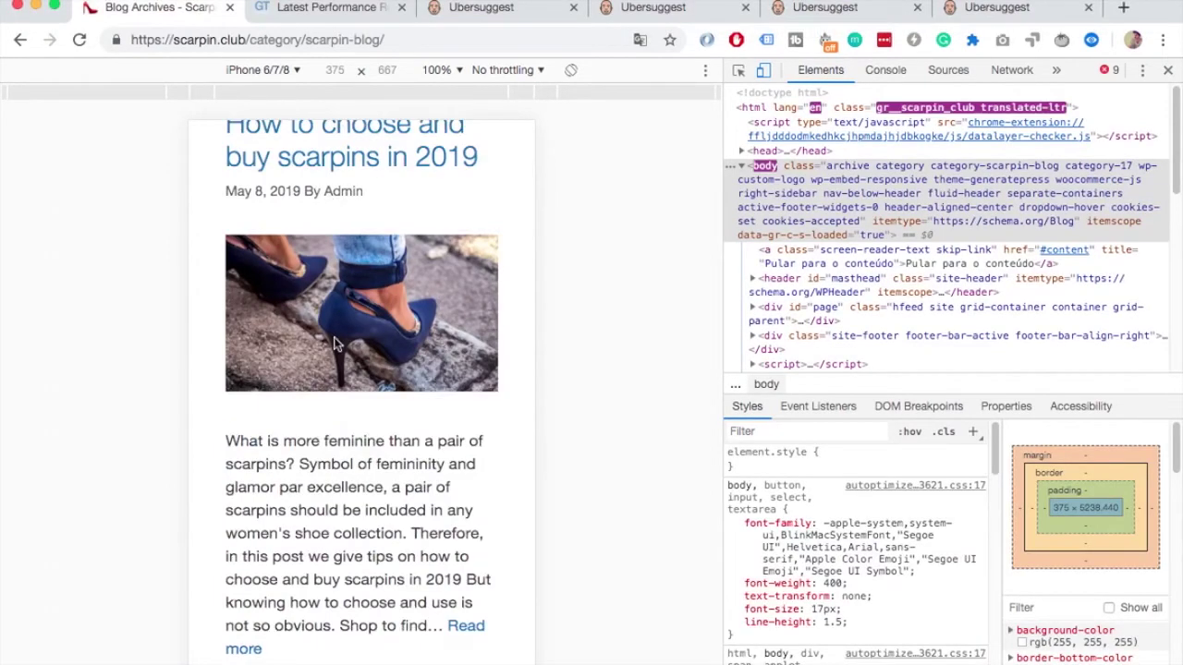
scroll(338, 343, down, 20)
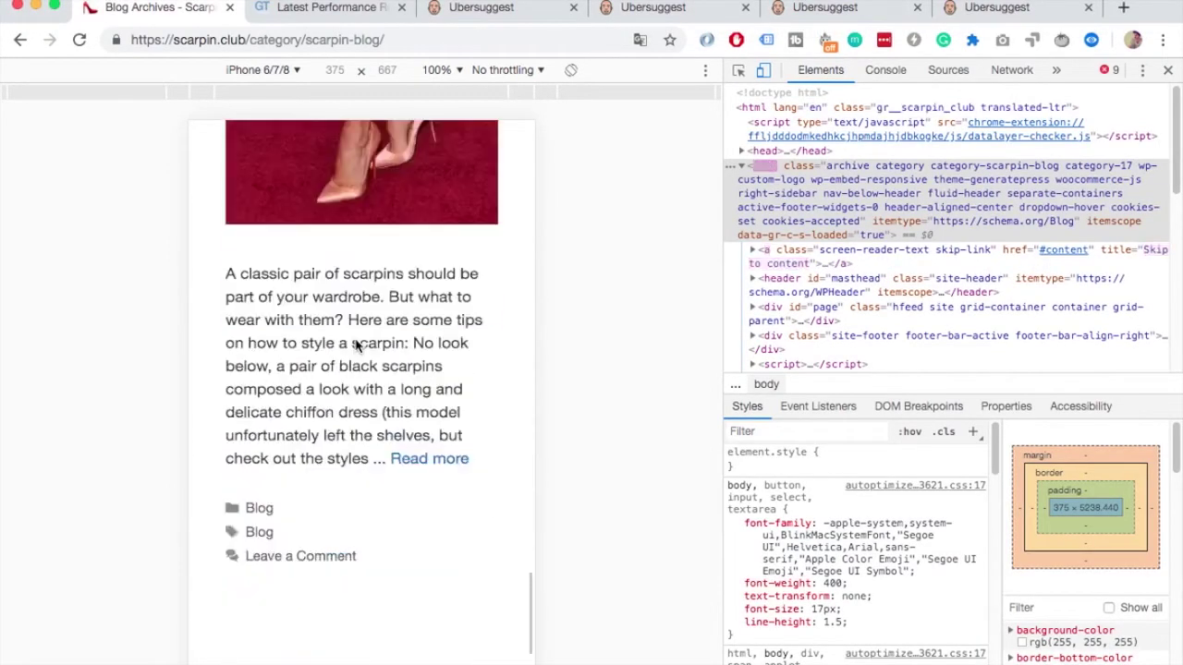
scroll(356, 345, up, 20)
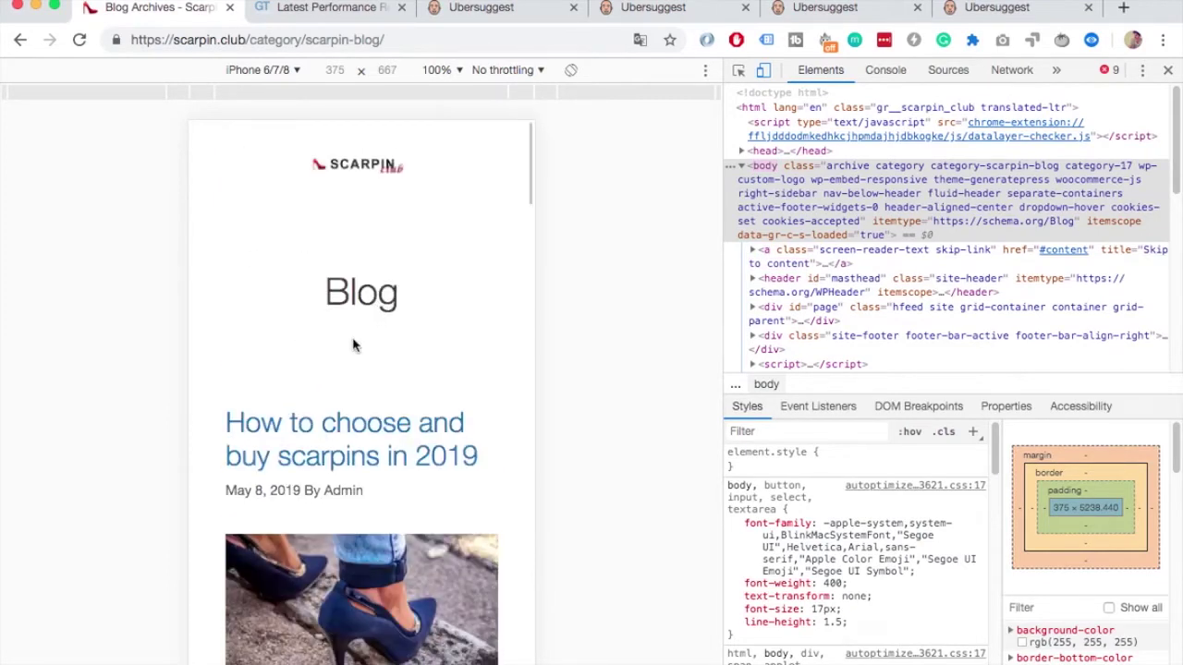
scroll(352, 346, down, 4)
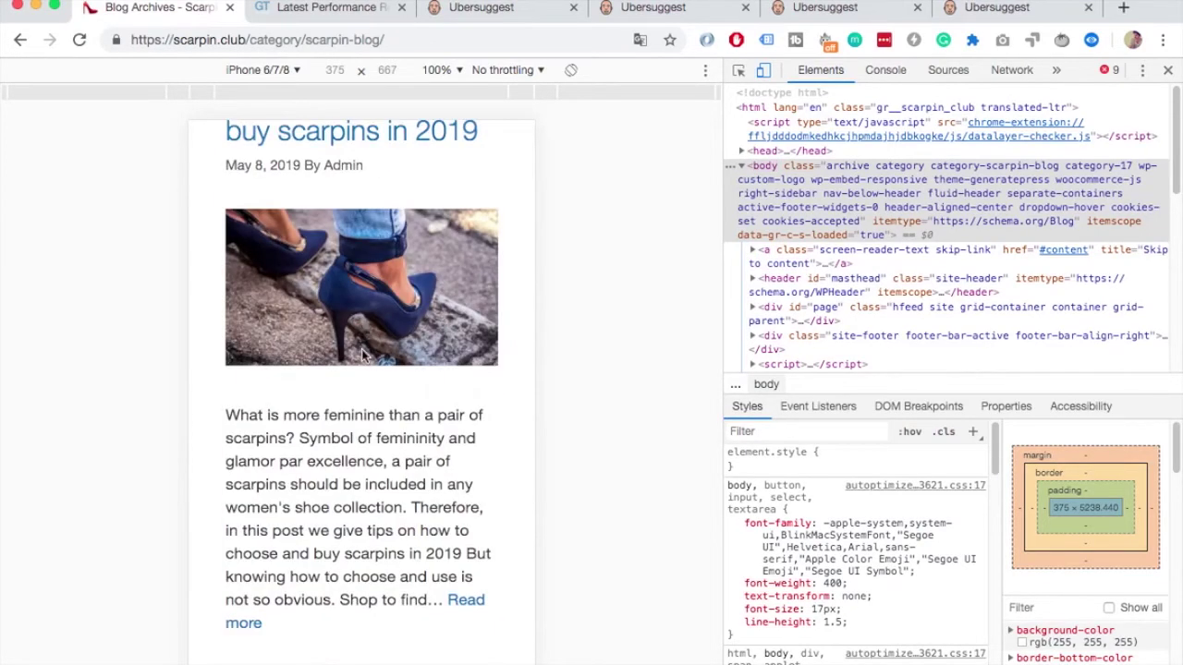
scroll(361, 351, up, 4)
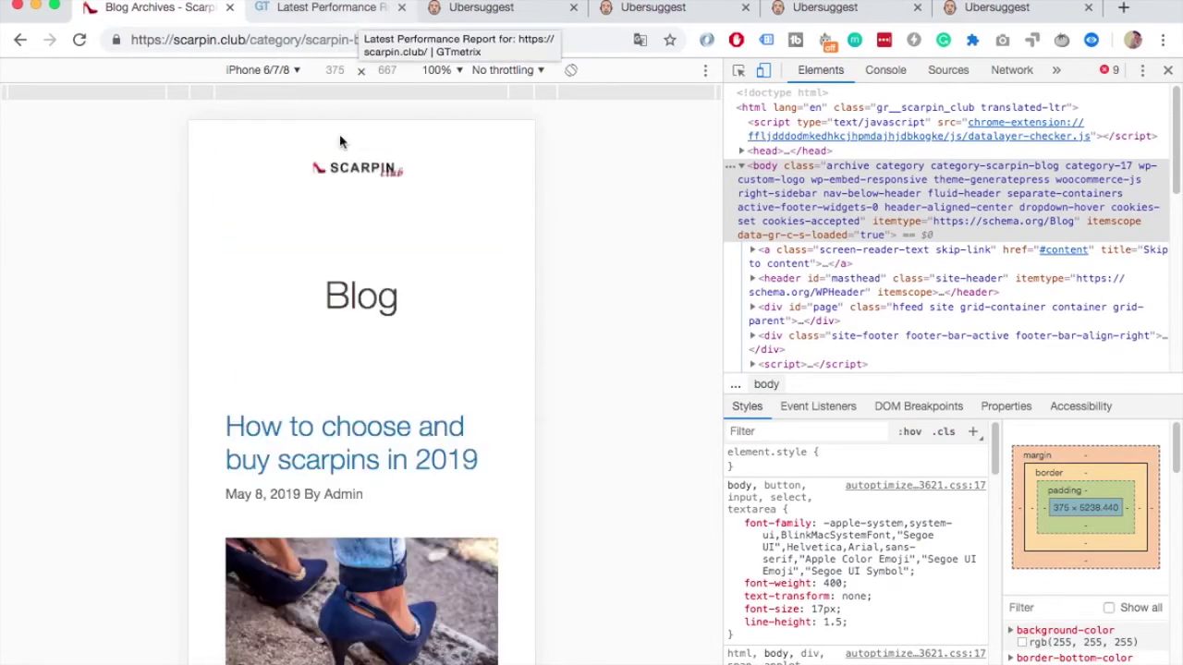
Switch to the GTmetrix report for scarpin.club and review its performance scores, page details and recommendations
click(294, 7)
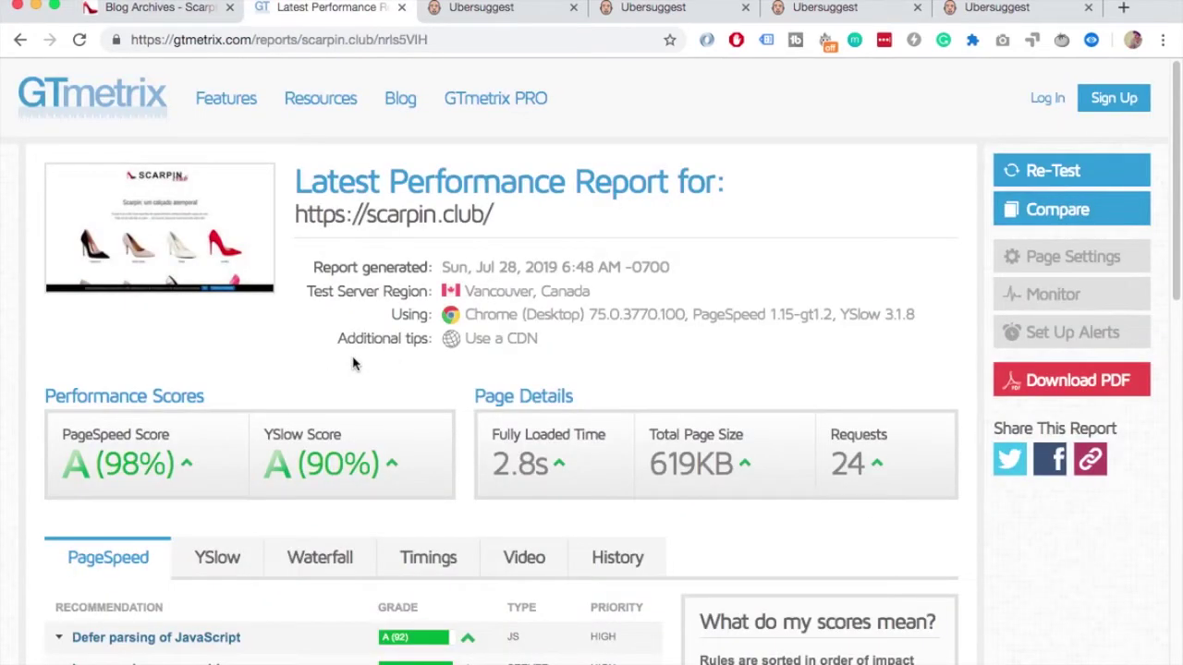
scroll(259, 423, down, 1)
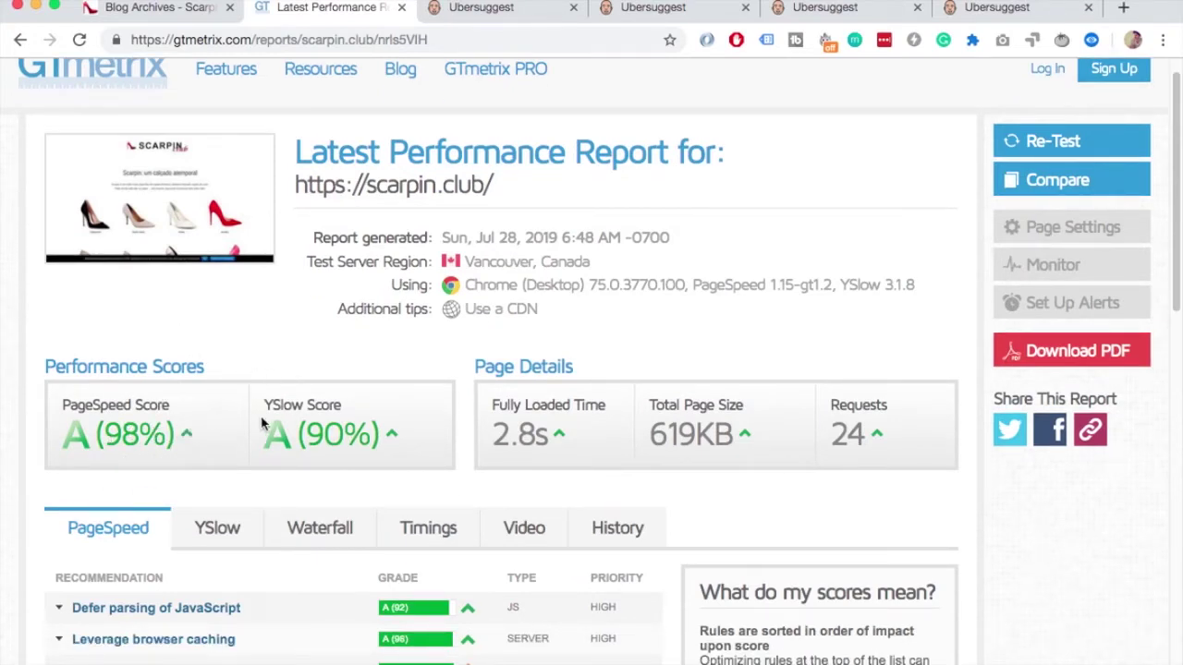
scroll(179, 449, down, 4)
scroll(179, 447, up, 5)
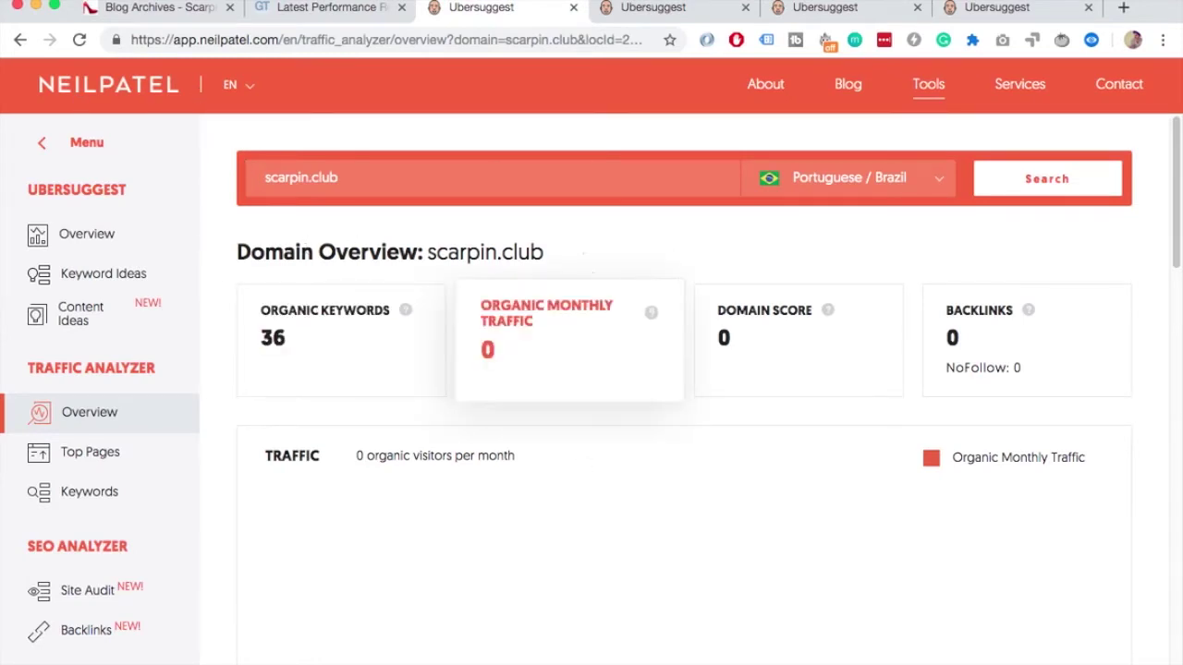
In the Ubersuggest site audit of scarpin.club, review the critical errors and list the pages with a low word count
click(630, 9)
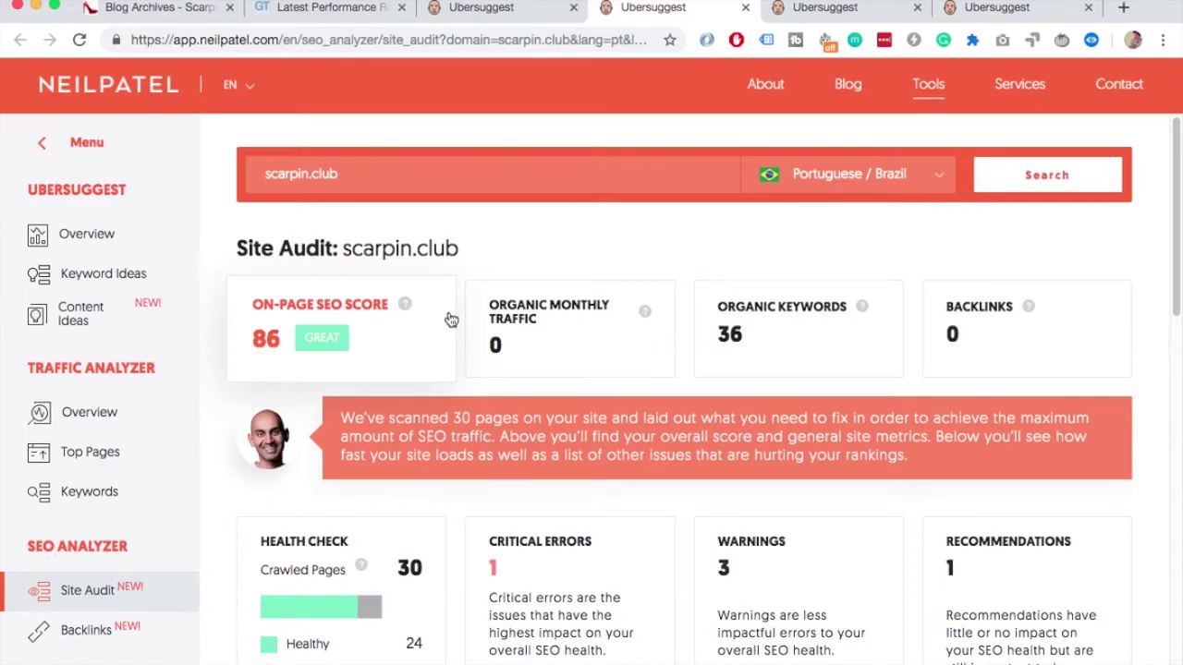
scroll(451, 319, down, 5)
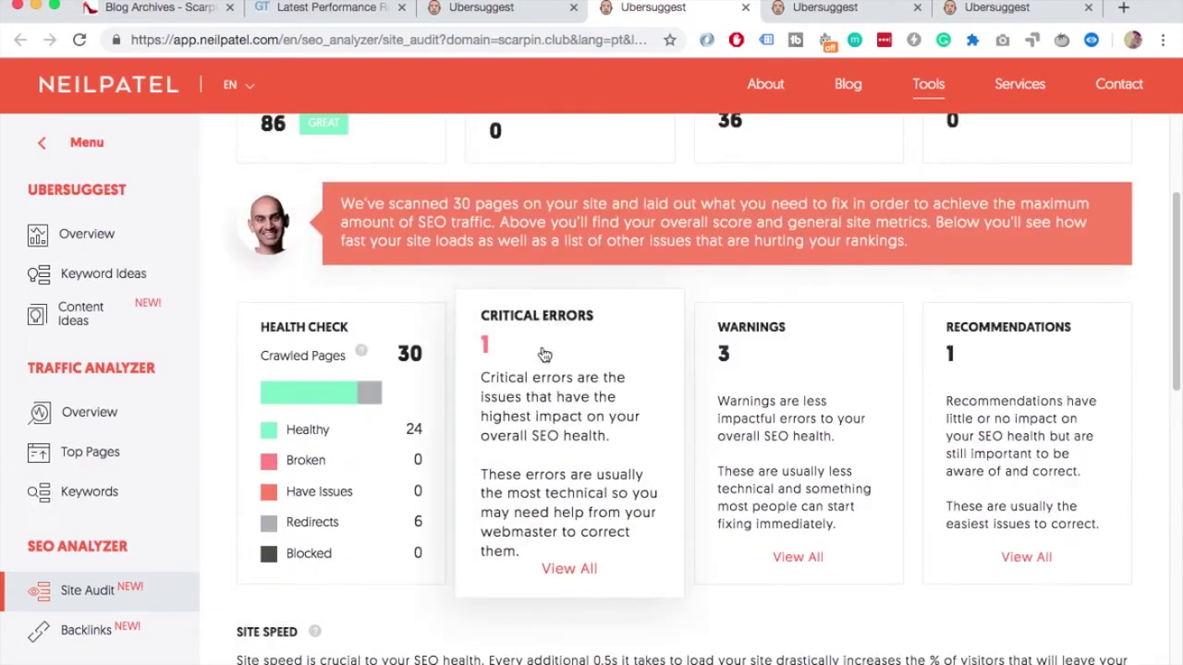
click(550, 402)
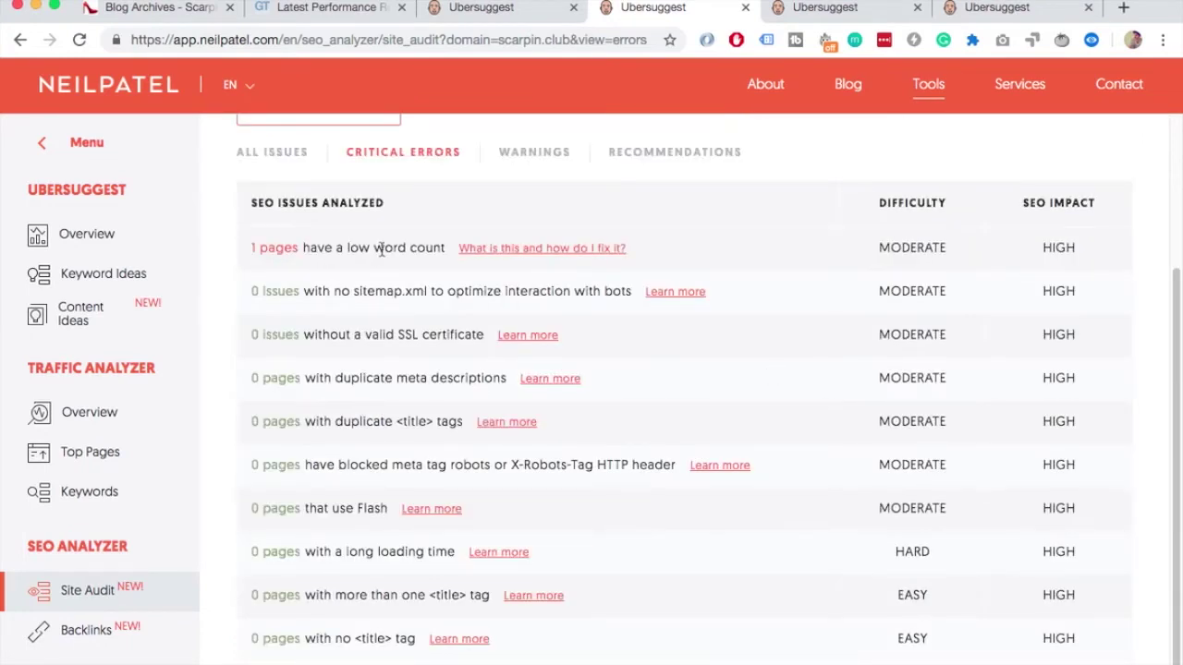
drag(307, 248, 447, 249)
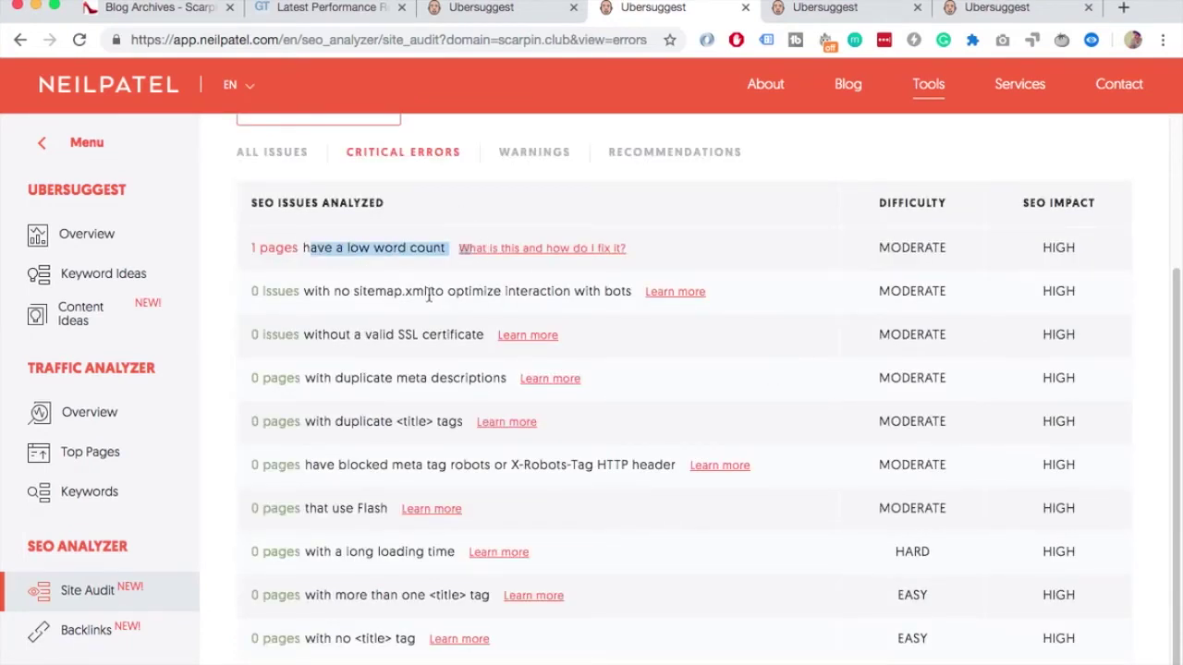
click(273, 254)
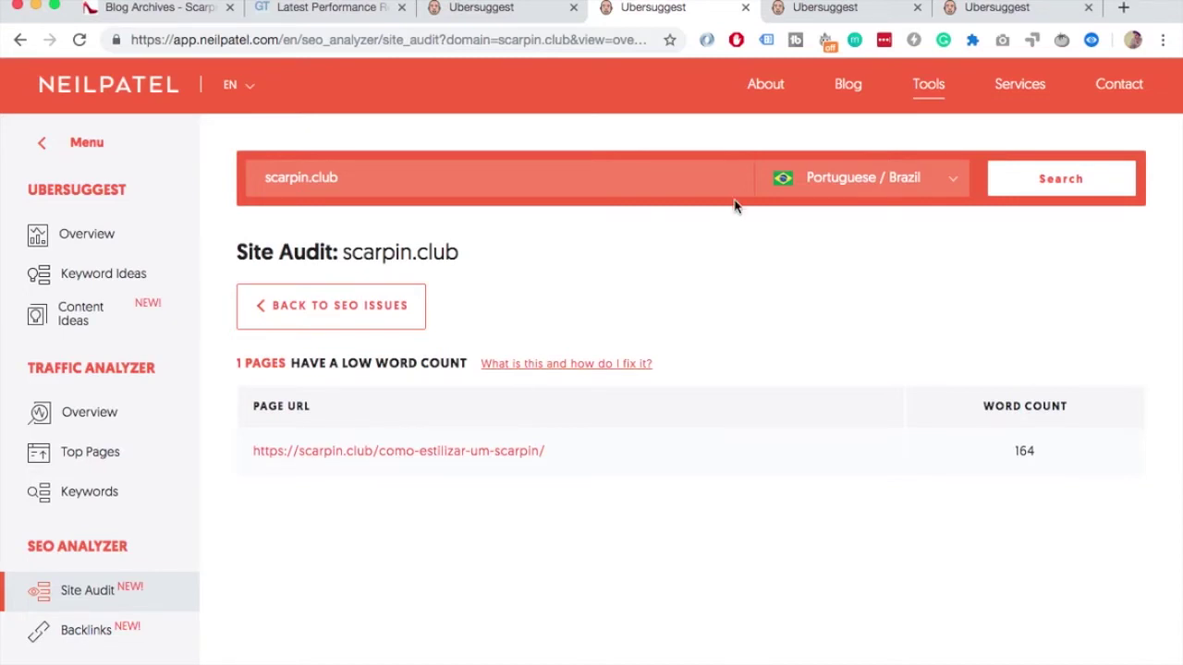
Check the Backlinks report for scarpin.club and highlight its heading and domain name
click(804, 8)
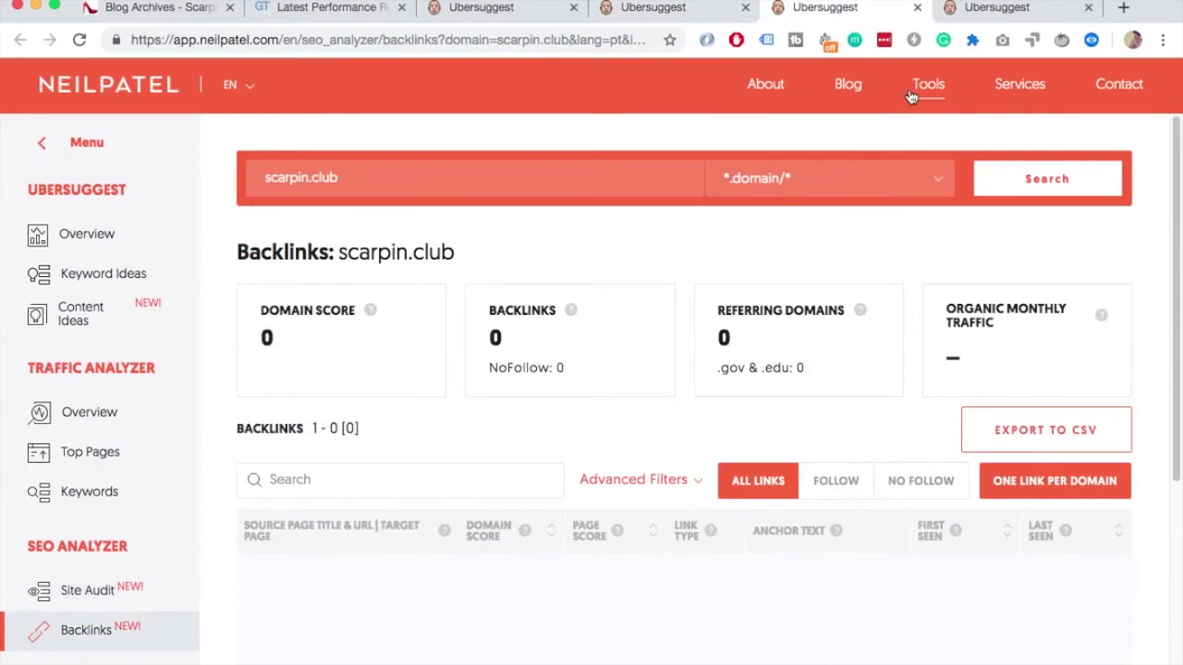
click(237, 253)
drag(237, 257, 327, 253)
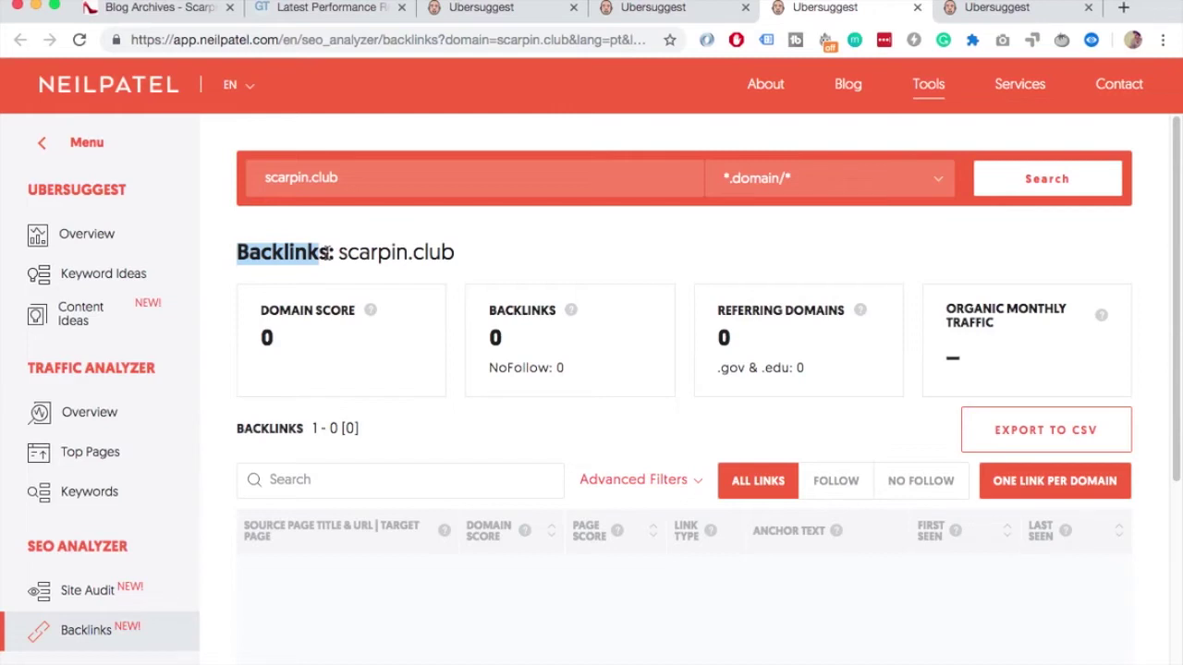
drag(338, 255, 406, 251)
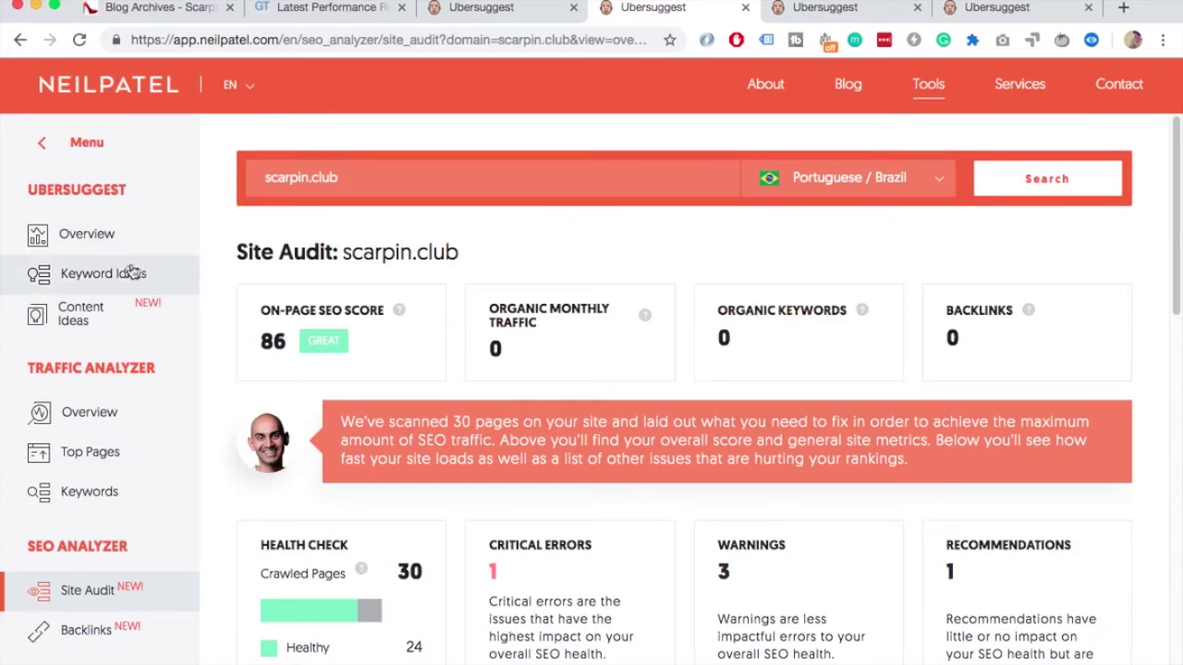
Look up keyword ideas for "scarpin" in Portuguese / Brazil
click(88, 279)
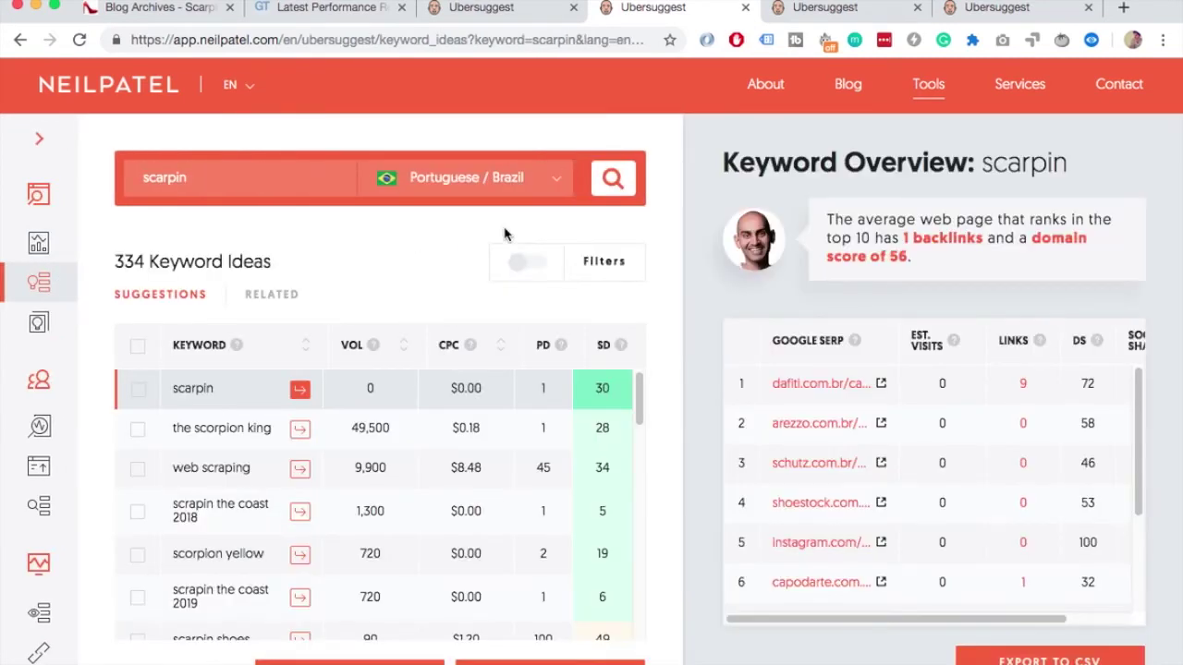
click(623, 180)
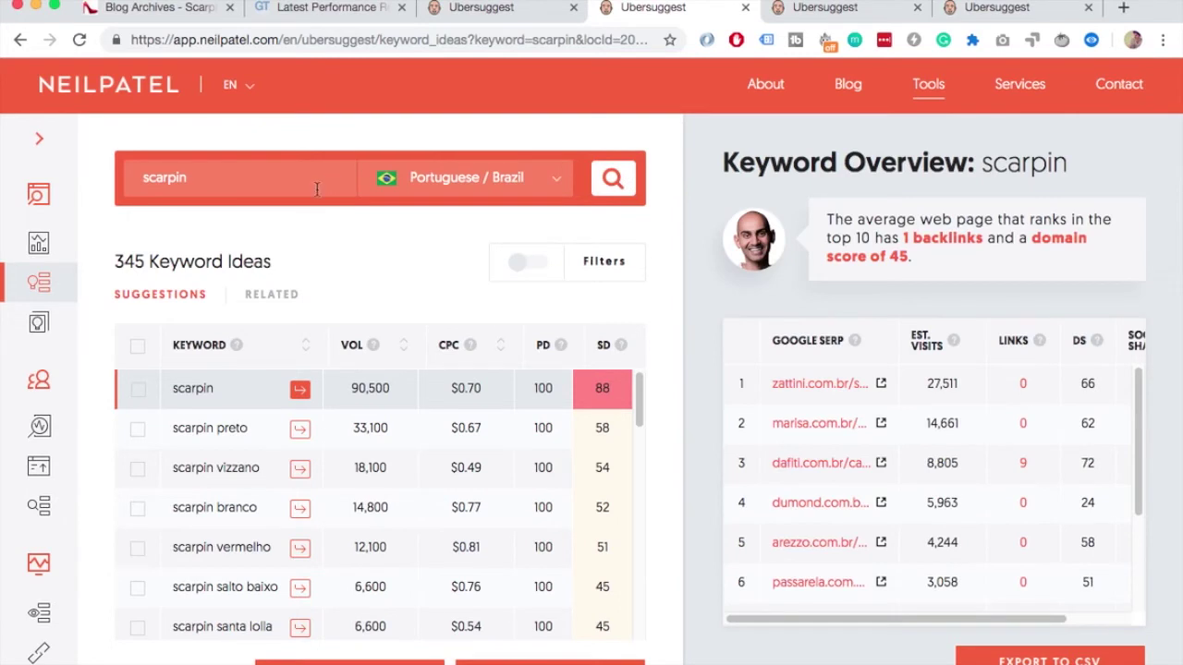
Open the domain overview of the top-ranking competitor zattini.com.br for Portuguese / Brazil and examine its traffic and keyword ranking charts
right_click(793, 386)
click(781, 382)
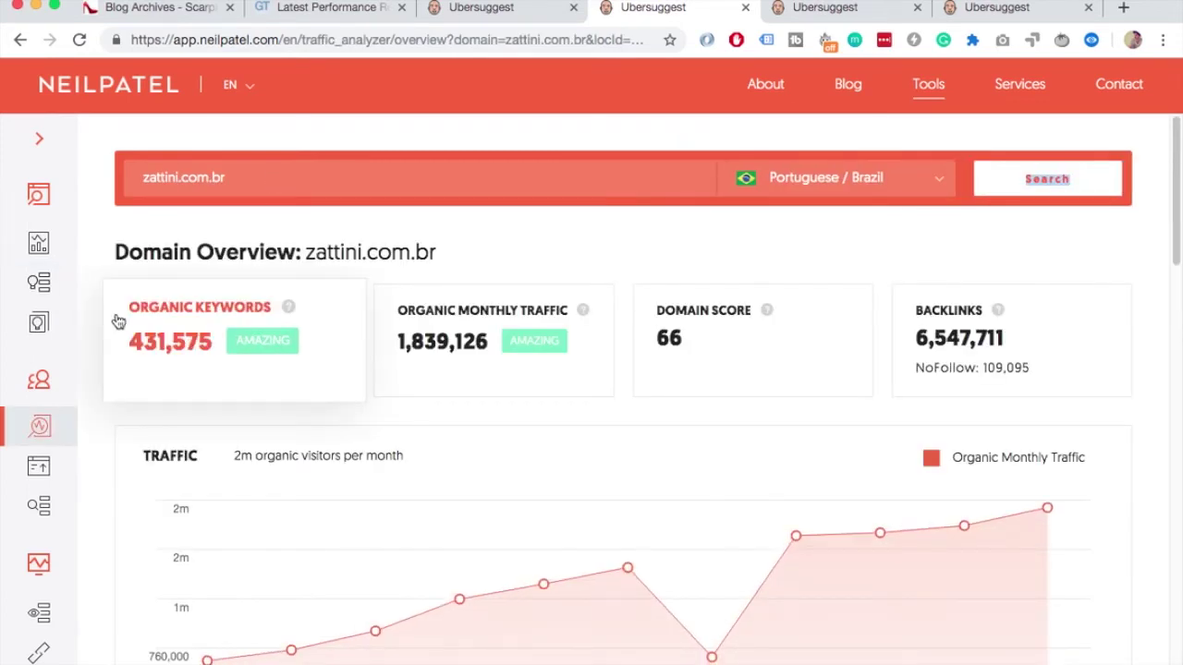
scroll(407, 242, down, 1)
scroll(406, 242, down, 3)
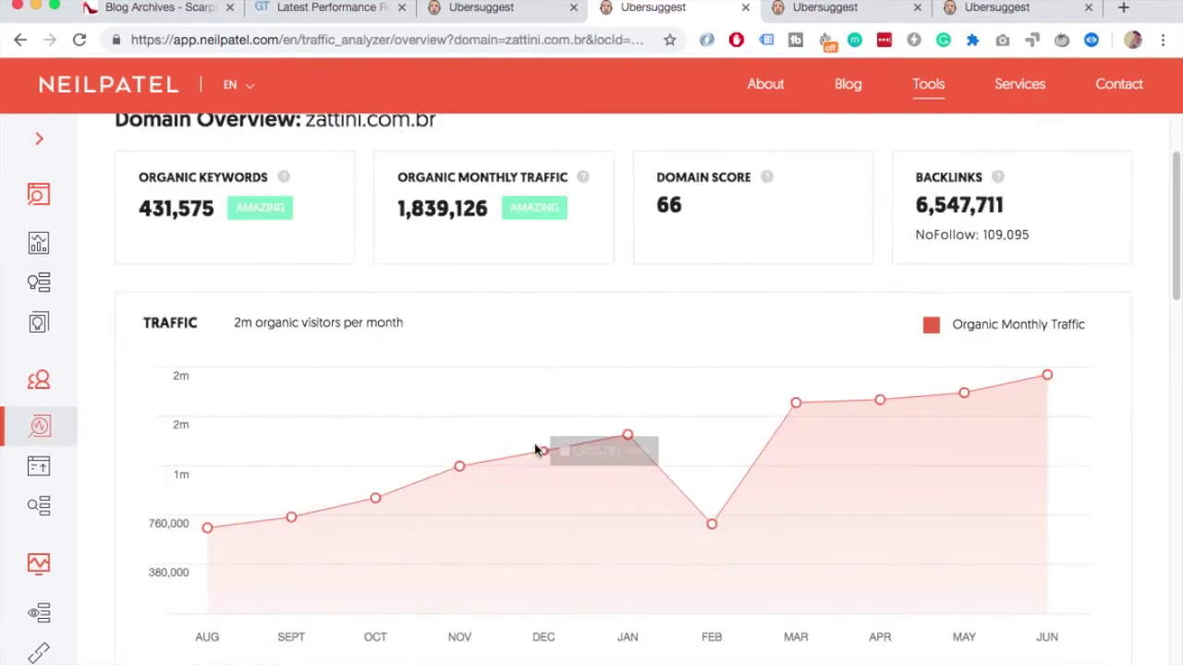
scroll(758, 428, down, 15)
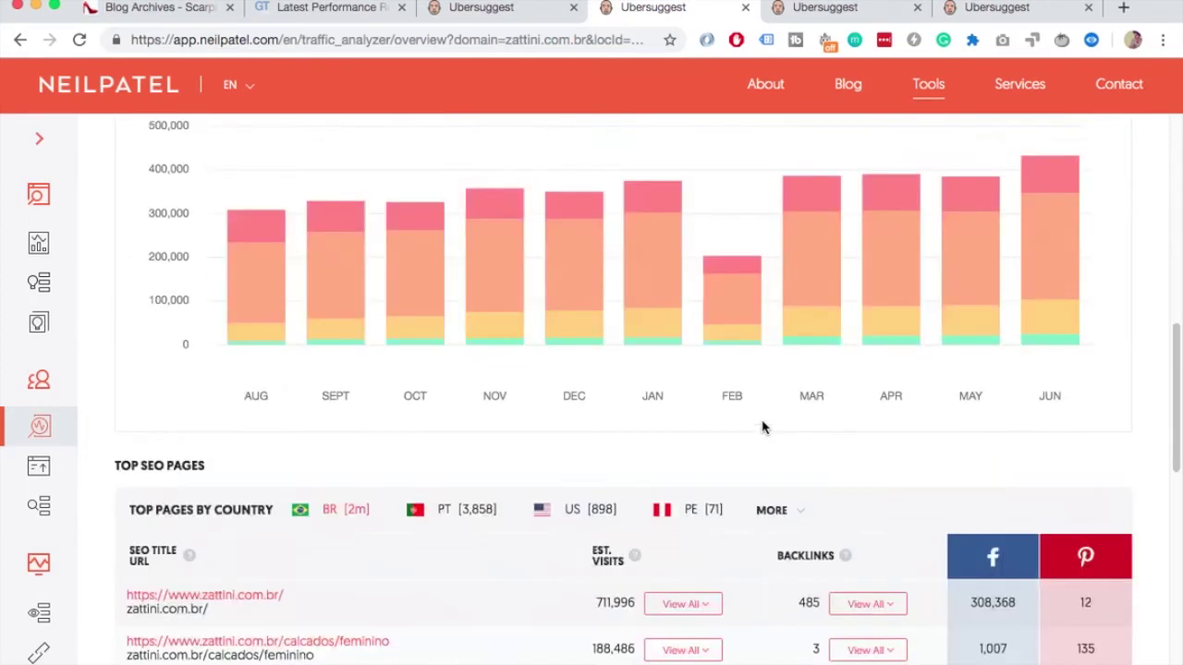
Review zattini.com.br's top SEO pages and go back over its summary metrics, traffic trend and SEO keyword rankings
scroll(740, 399, up, 18)
scroll(600, 340, down, 4)
scroll(600, 340, down, 10)
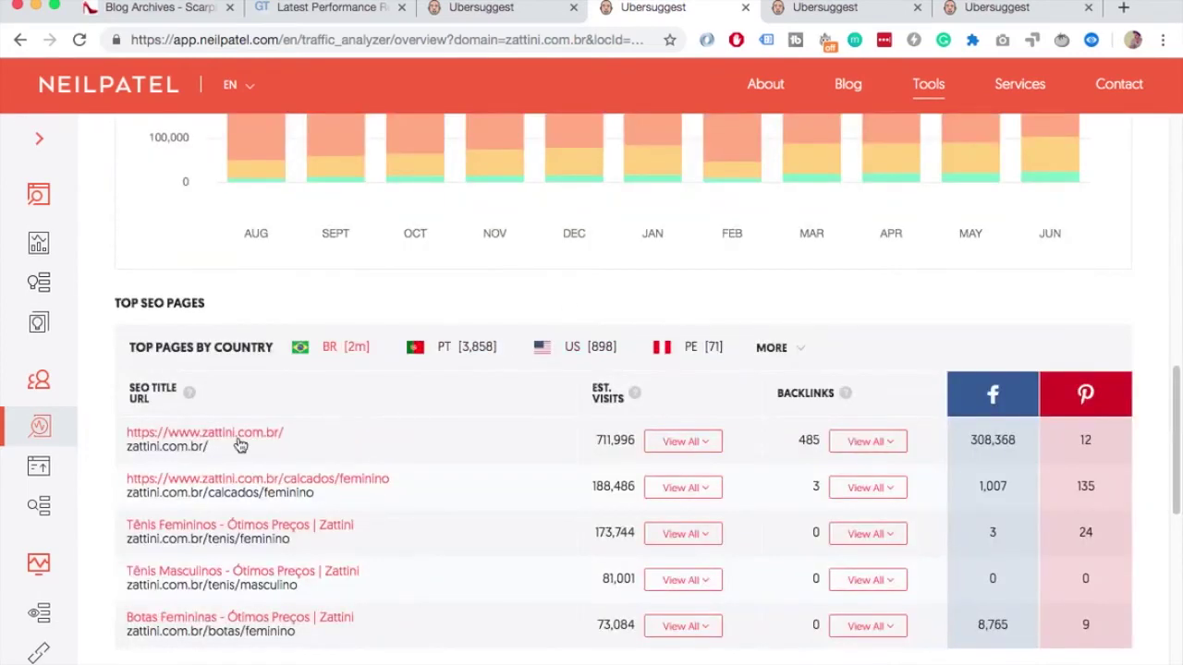
scroll(334, 406, up, 12)
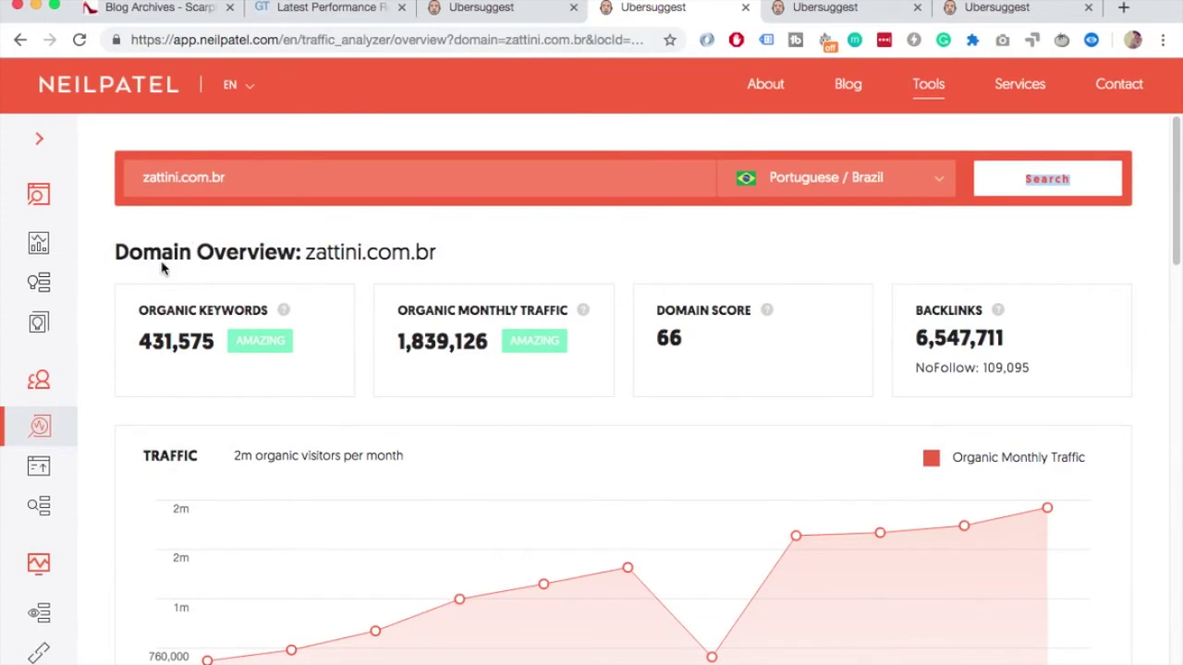
scroll(422, 259, down, 5)
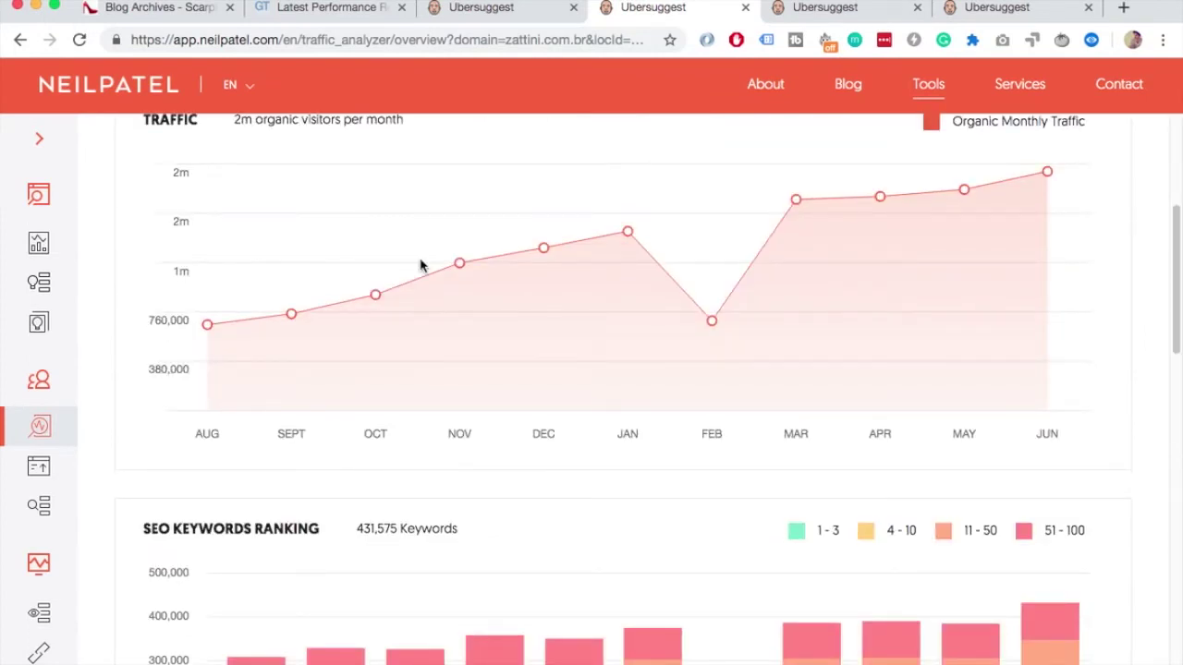
scroll(458, 281, down, 3)
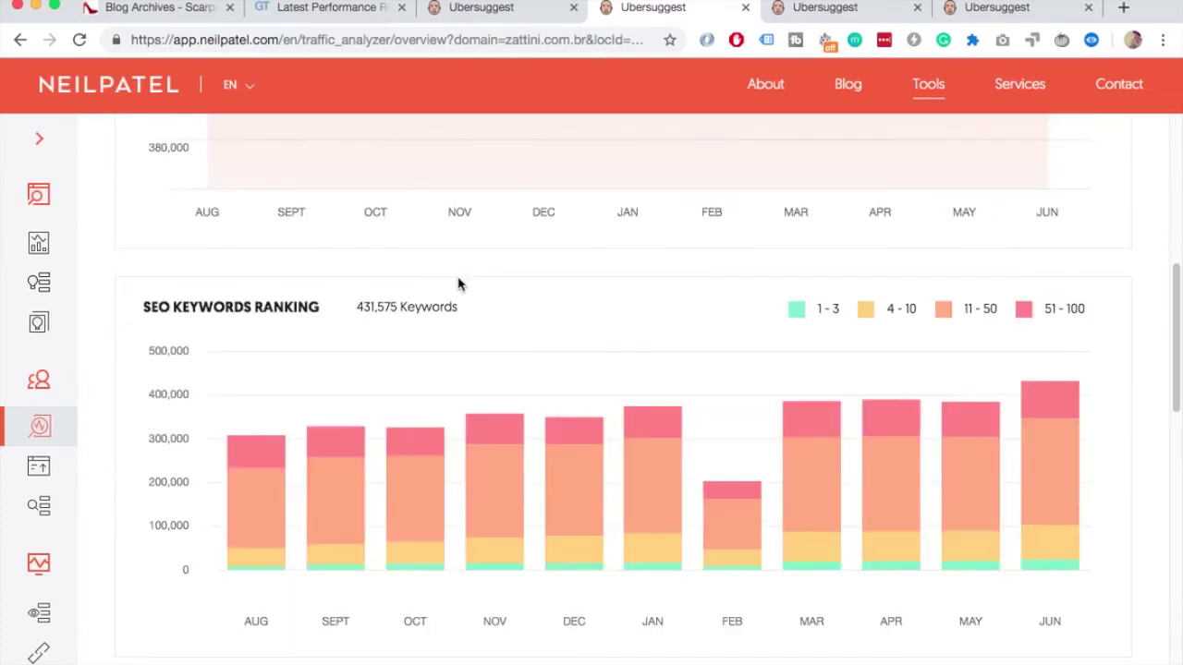
scroll(777, 291, up, 8)
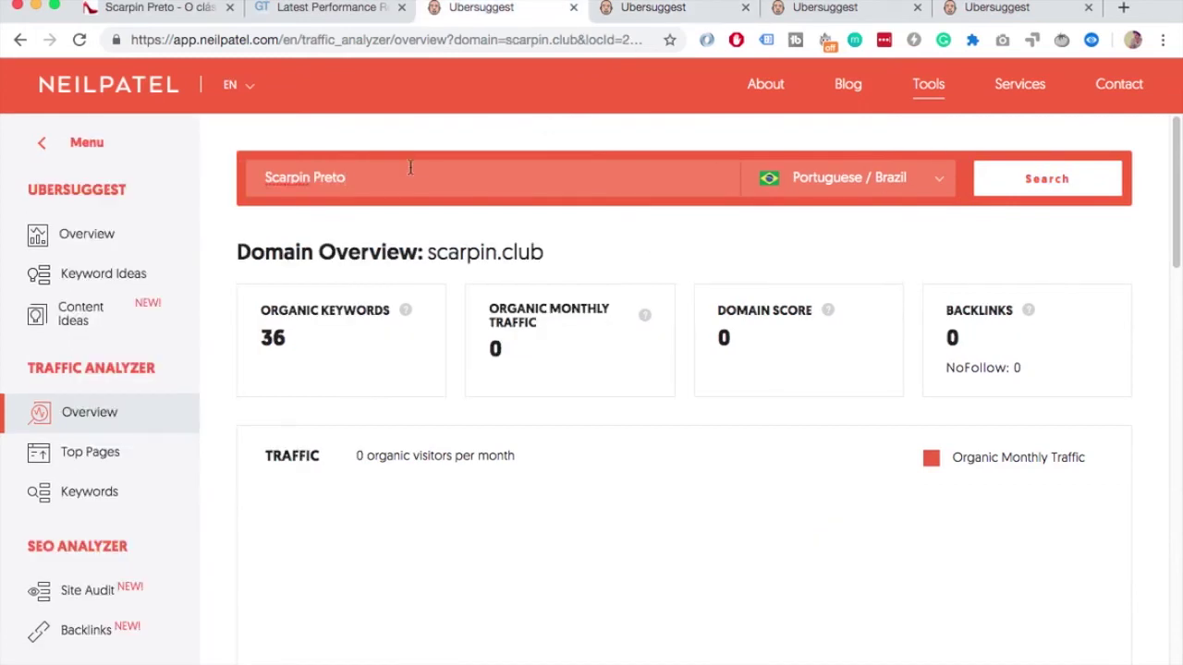
Search for the keyword "Scarpin Preto" in Portuguese / Brazil and examine its metrics and monthly search volume chart
click(1045, 185)
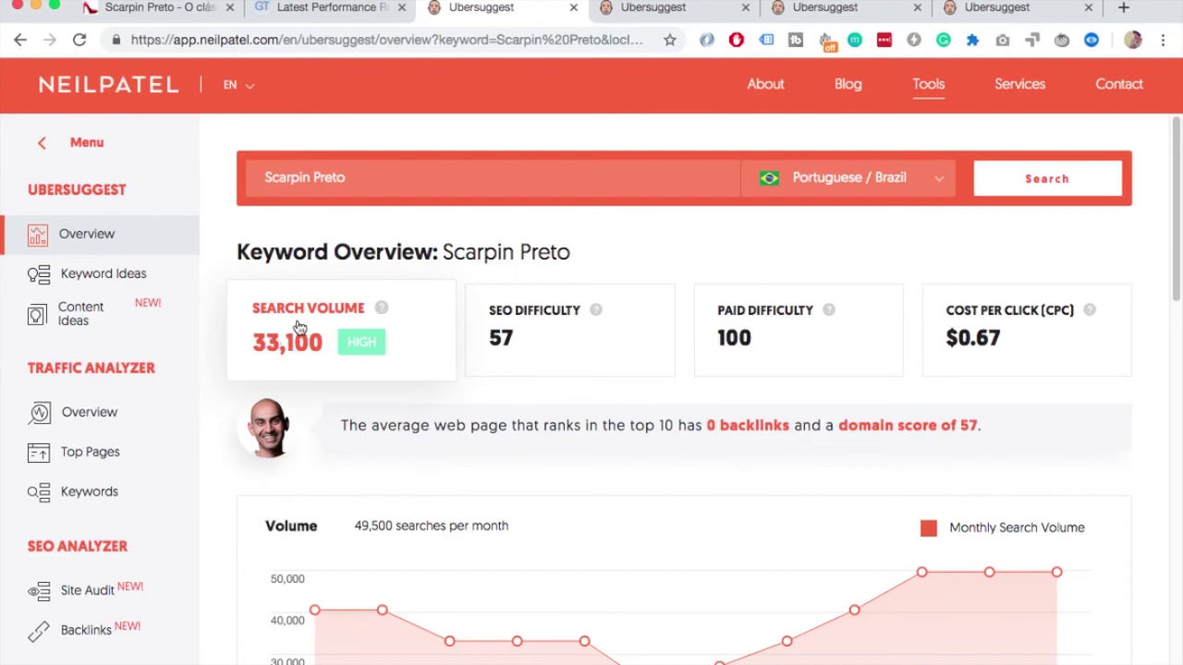
scroll(467, 369, down, 6)
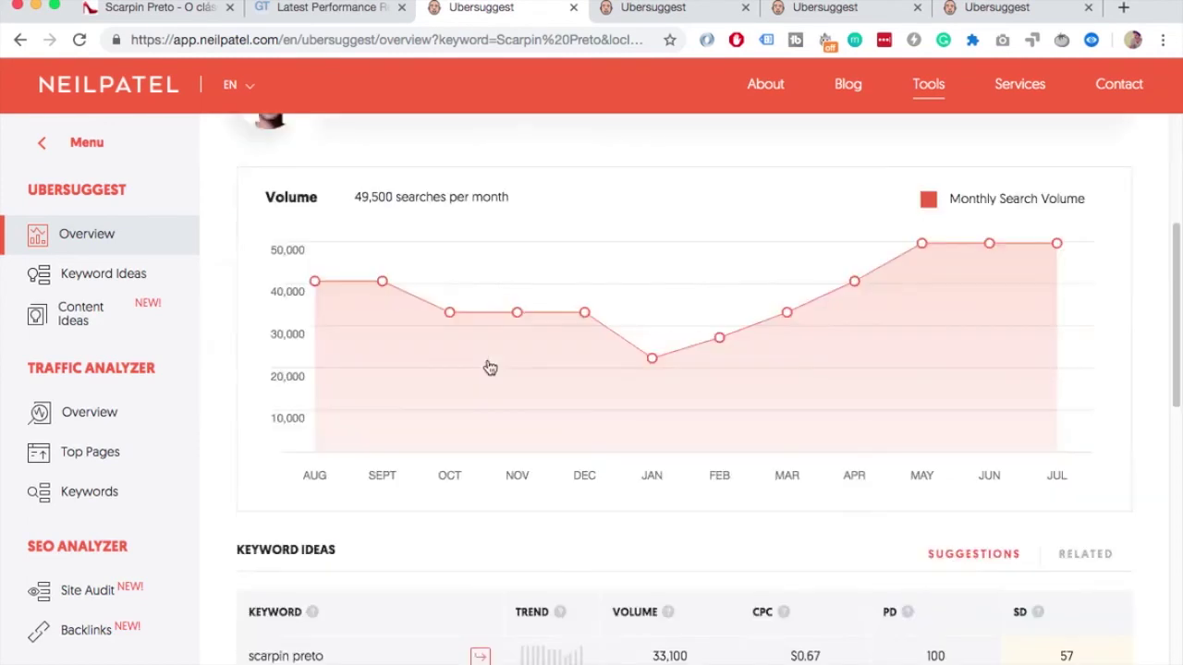